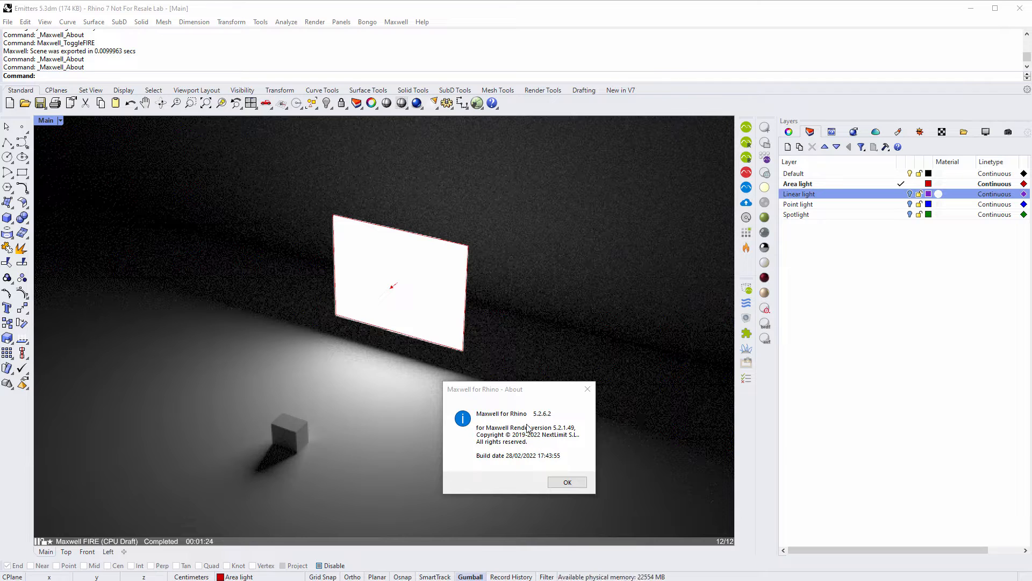
- Close the Maxwell for Rhino 5.2.6.2 About dialog to return to the FIRE render
{"action": "left_click", "coordinate": [569, 483]}
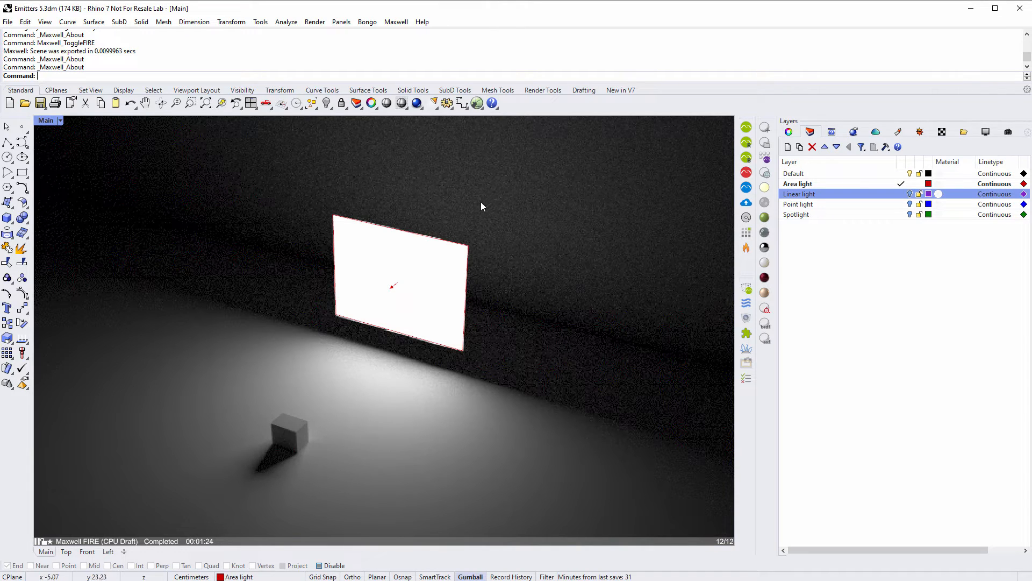
- Open the Maxwell lights toolbar flyout and dismiss it without choosing a light tool
{"action": "left_click", "coordinate": [433, 104]}
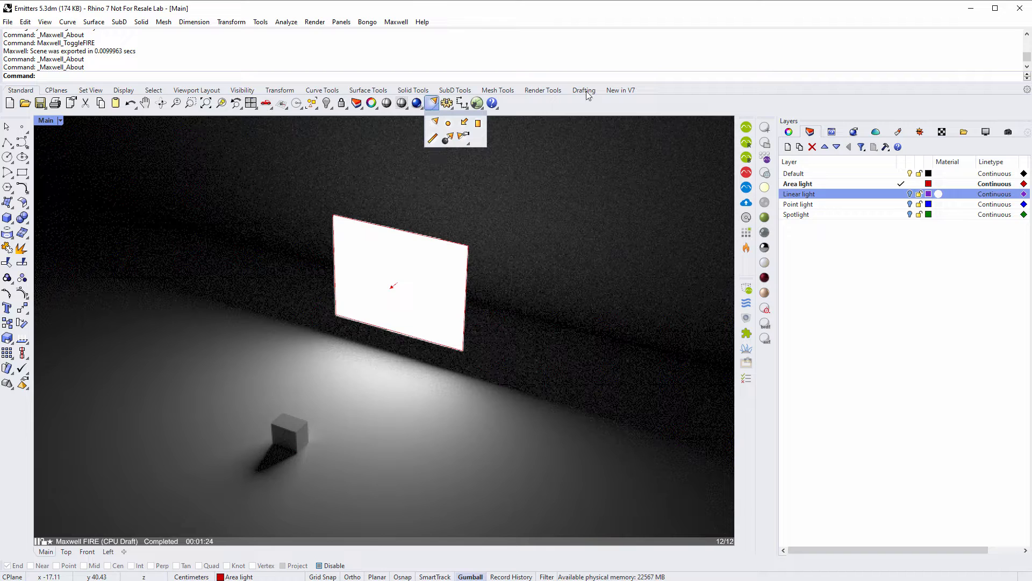
{"action": "left_click", "coordinate": [665, 17]}
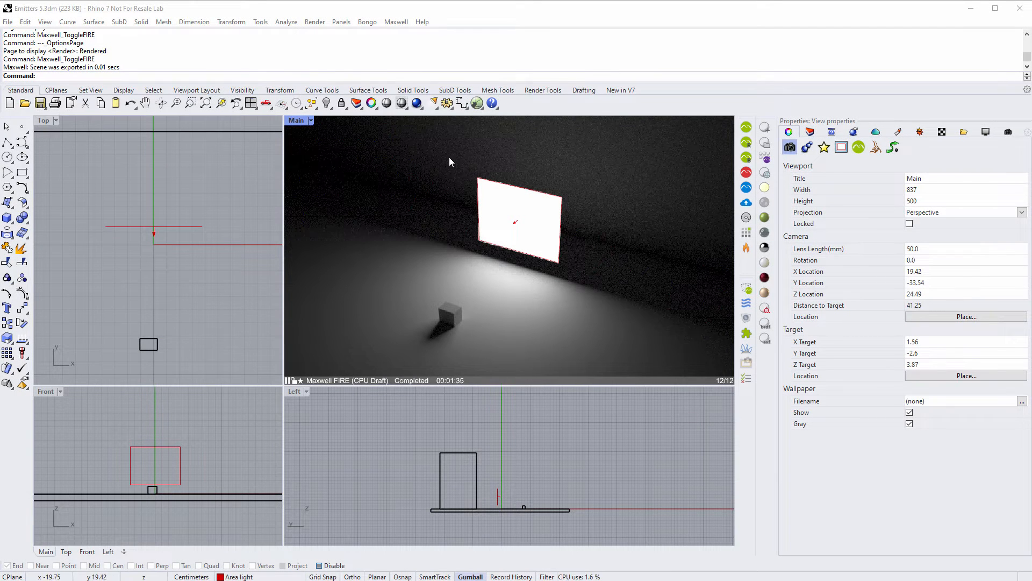
- Dismiss the Maxwell lights flyout again and select the rectangular area light in front of the wall
{"action": "left_click", "coordinate": [433, 105]}
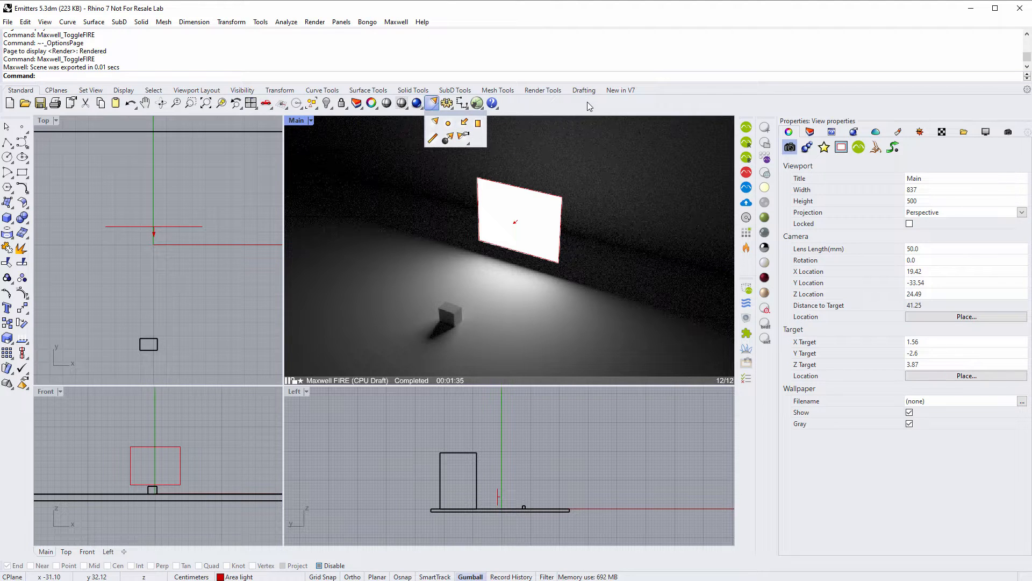
{"action": "left_click", "coordinate": [655, 104]}
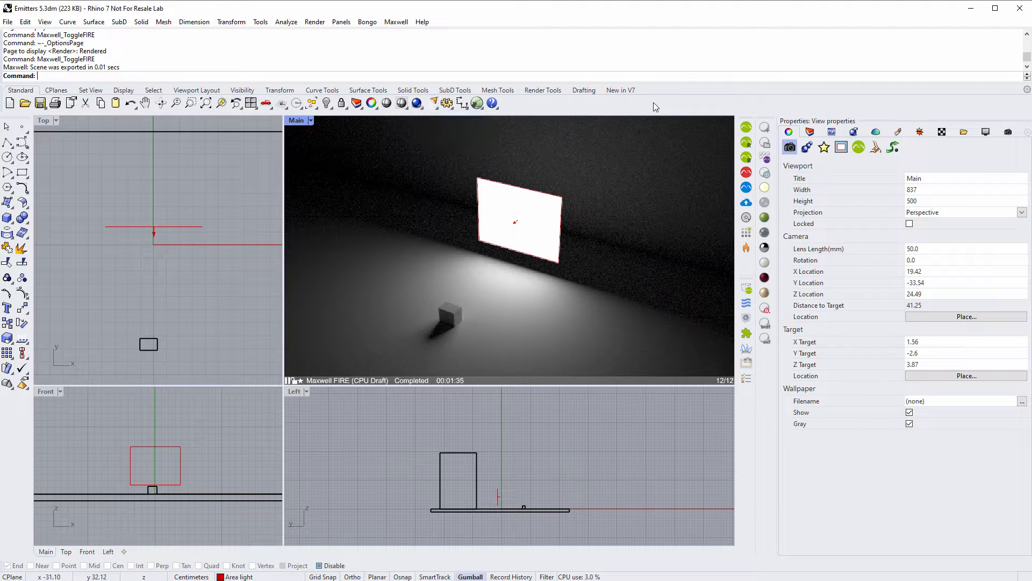
{"action": "left_click", "coordinate": [559, 238]}
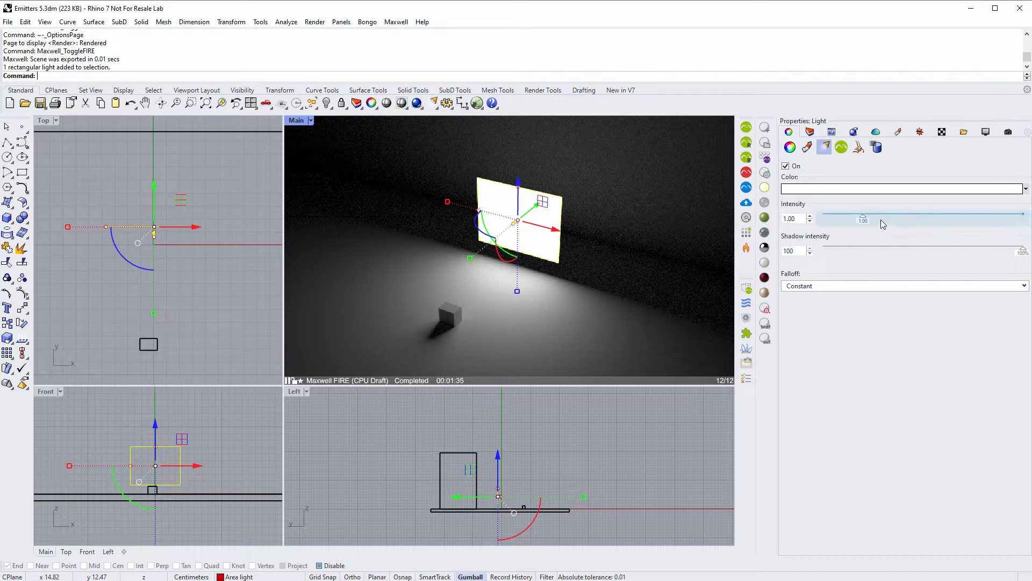
- Set the rectangle's Light Type to Maxwell area light in Maxwell Object Properties
{"action": "left_click", "coordinate": [842, 147]}
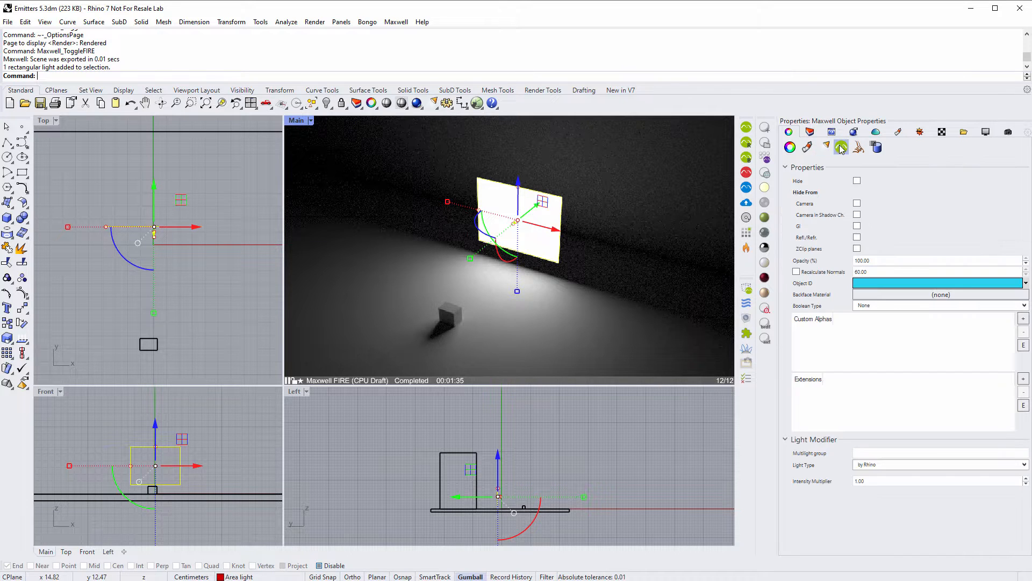
{"action": "left_click", "coordinate": [882, 471]}
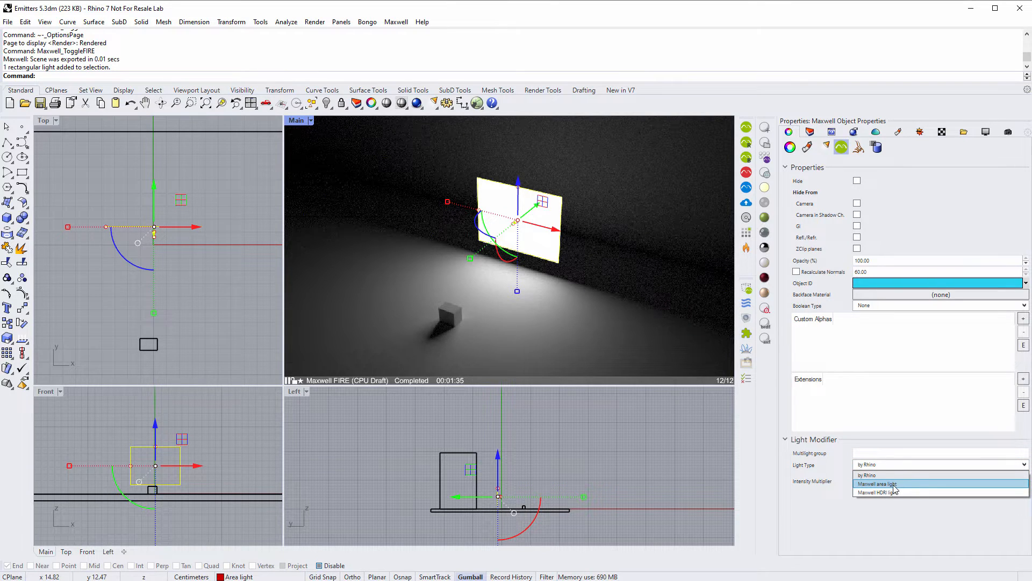
{"action": "left_click", "coordinate": [885, 484]}
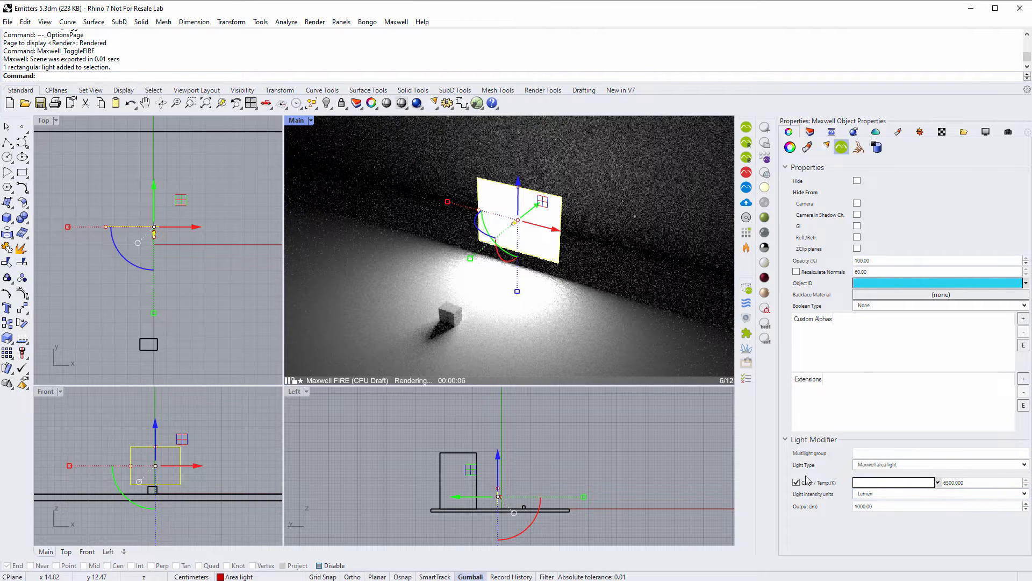
- Open the light's colour chooser and pick a pale pink
{"action": "left_click", "coordinate": [872, 484]}
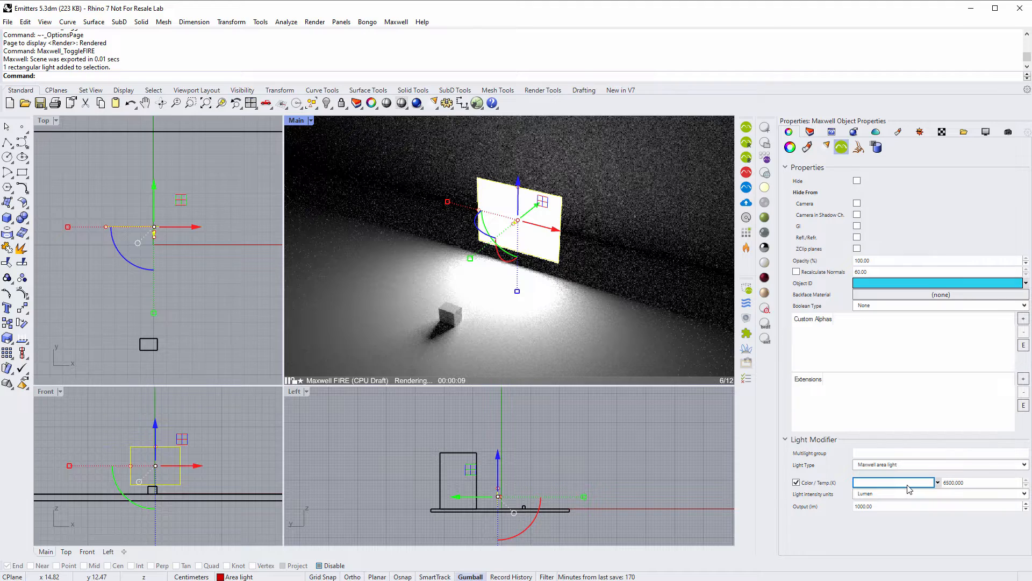
{"action": "left_click", "coordinate": [909, 483]}
{"action": "left_click", "coordinate": [338, 387]}
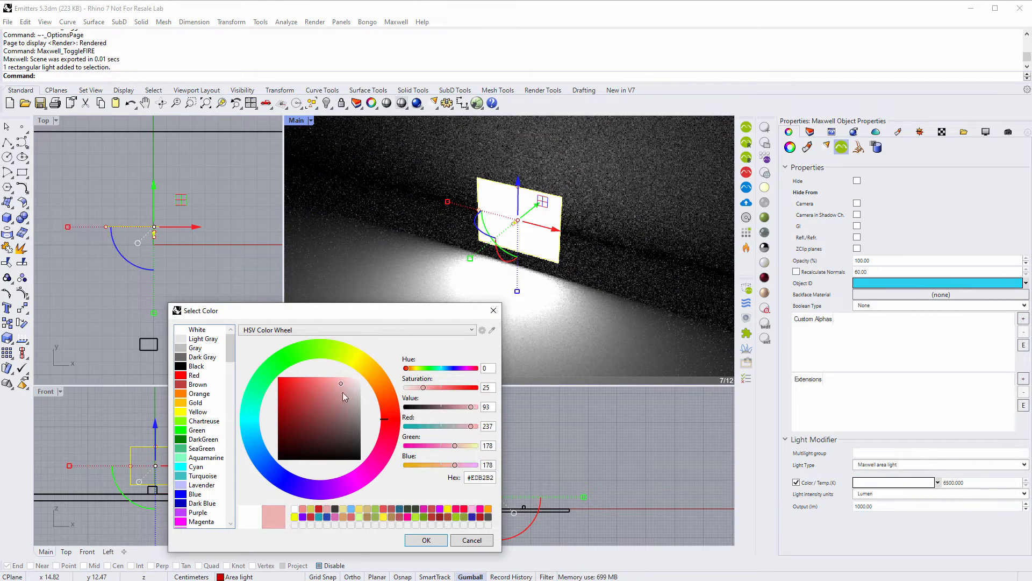
- Confirm the pale pink #EDB2B2 as the Maxwell area light colour
{"action": "left_click", "coordinate": [427, 540]}
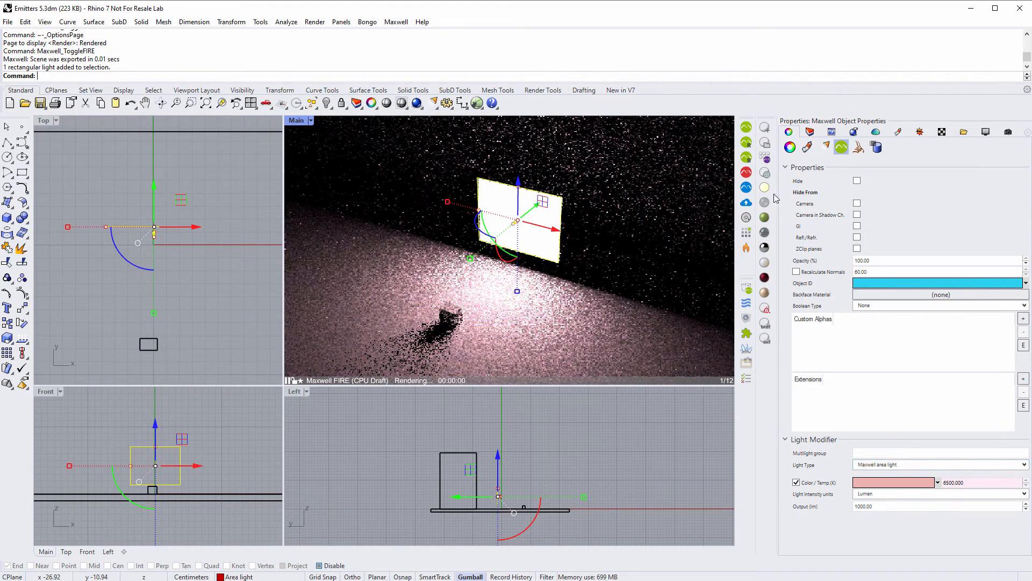
{"action": "left_click", "coordinate": [827, 147]}
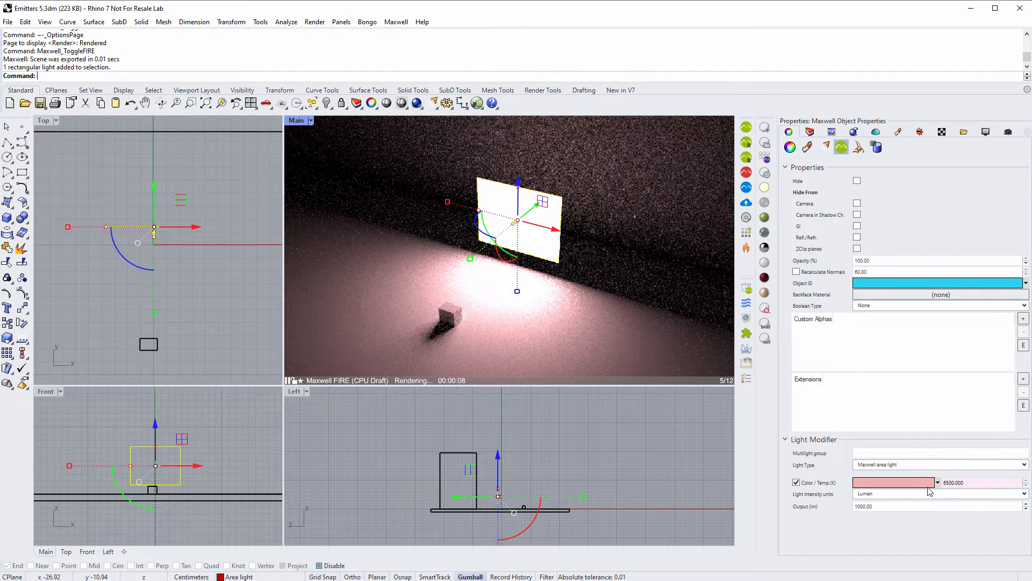
- Switch the light from colour to temperature and set it to 3200 K
{"action": "left_click", "coordinate": [797, 483]}
{"action": "left_click_drag", "start_coordinate": [977, 482], "coordinate": [941, 491]}
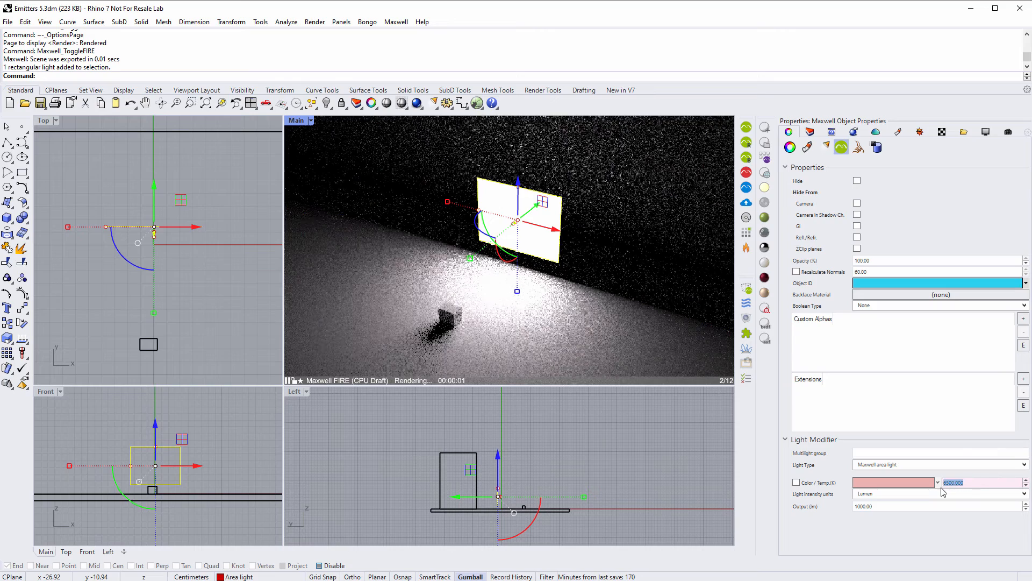
{"action": "type", "text": "32"}
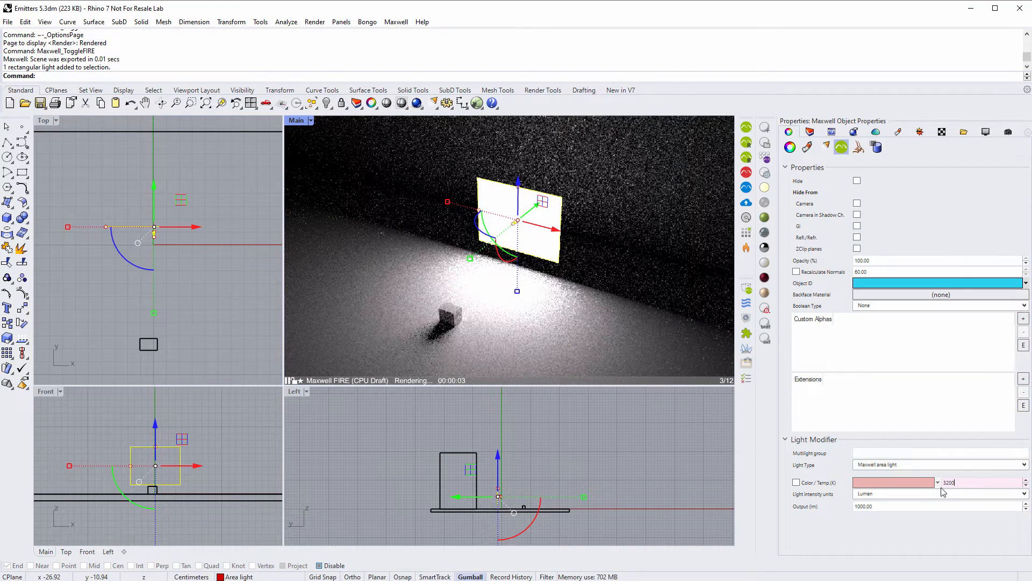
{"action": "type", "text": "00"}
{"action": "key", "text": "Return"}
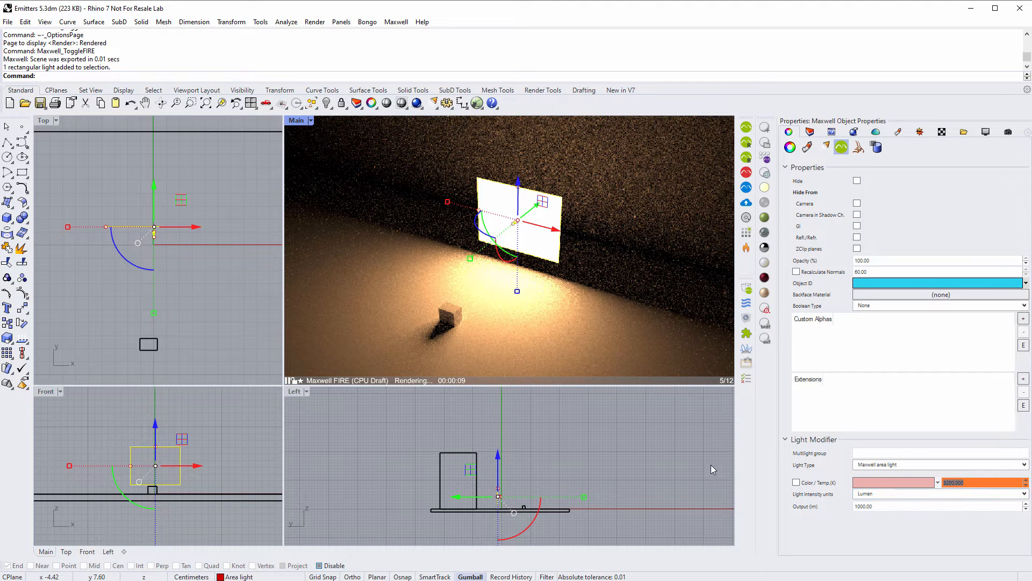
- Try Power & Efficacy intensity units, then set the units back to Lumen
{"action": "left_click", "coordinate": [879, 495]}
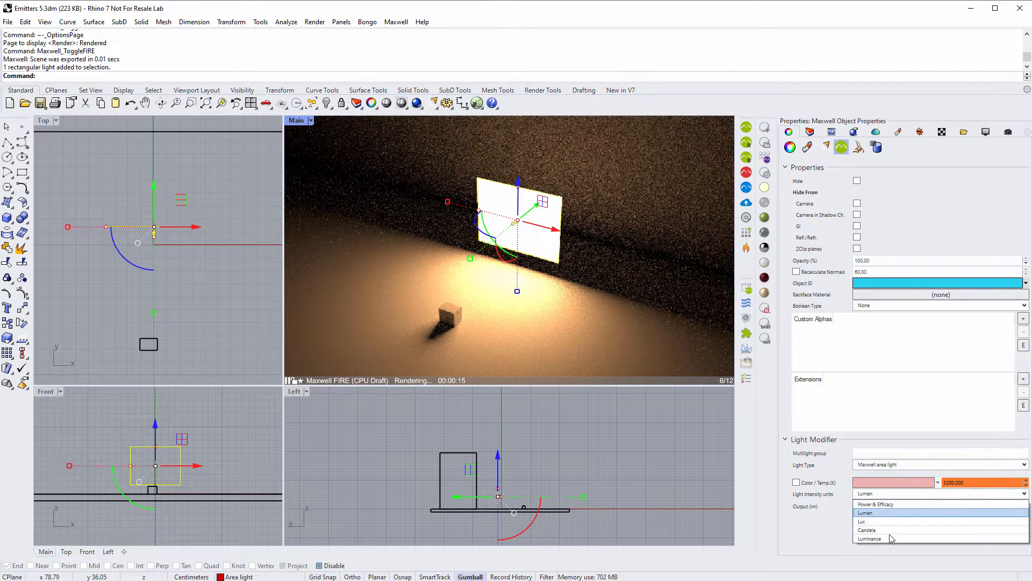
{"action": "left_click", "coordinate": [890, 504]}
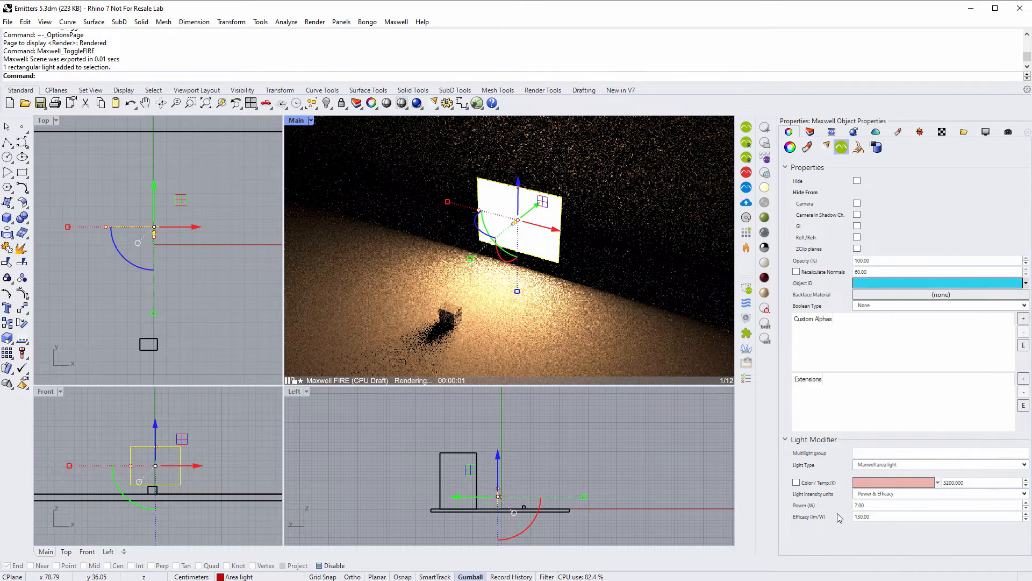
{"action": "left_click", "coordinate": [897, 498]}
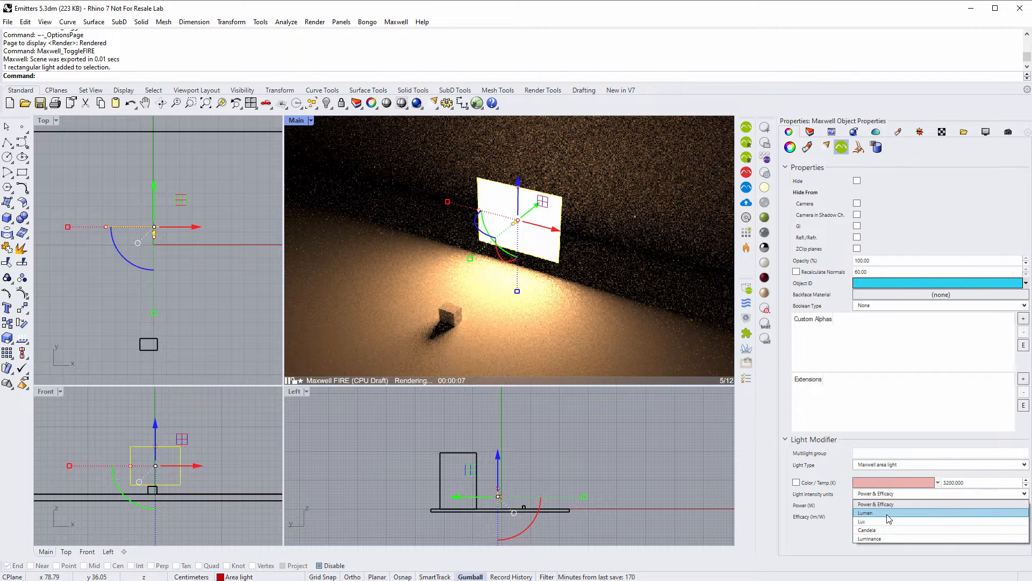
{"action": "left_click", "coordinate": [887, 513]}
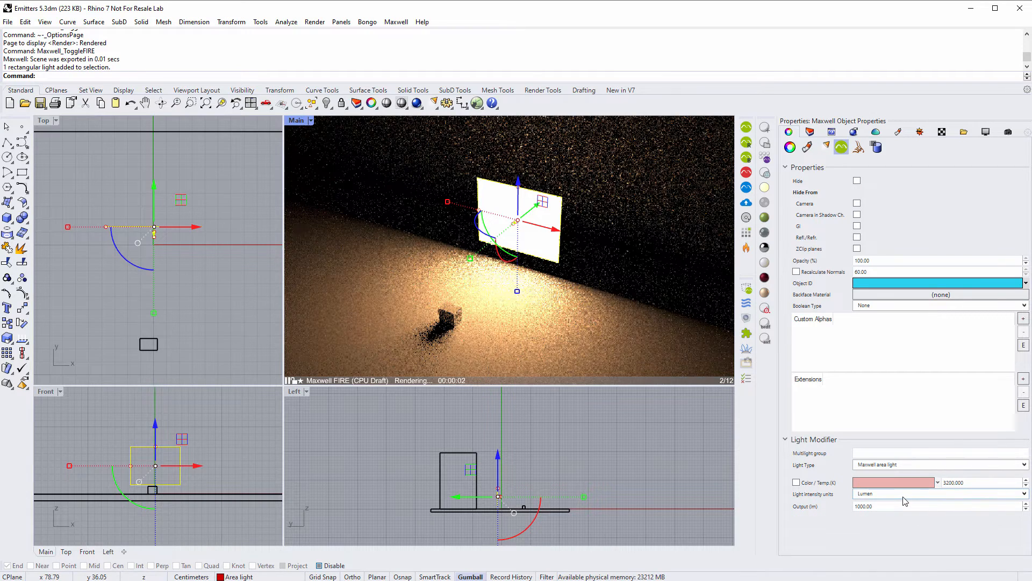
{"action": "left_click", "coordinate": [881, 494]}
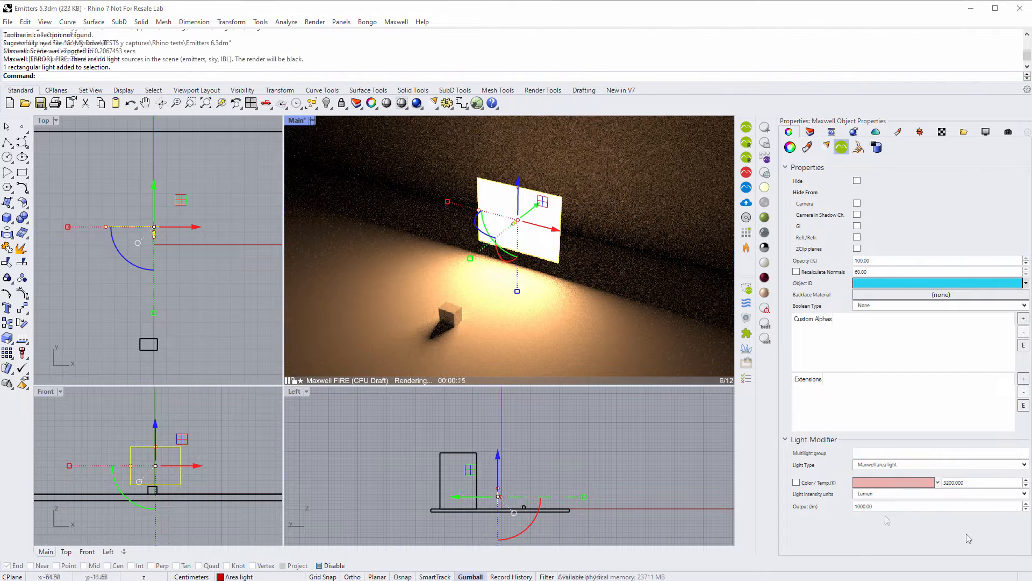
- Make the light a Maxwell HDRI light using the Softbox_round_blurred.png image
{"action": "left_click", "coordinate": [1024, 466]}
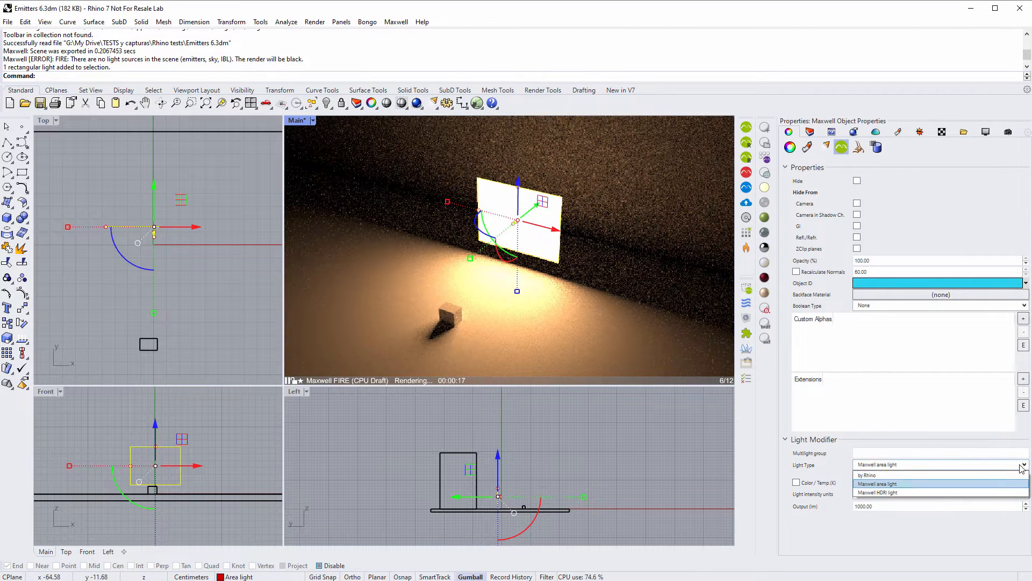
{"action": "left_click", "coordinate": [903, 493]}
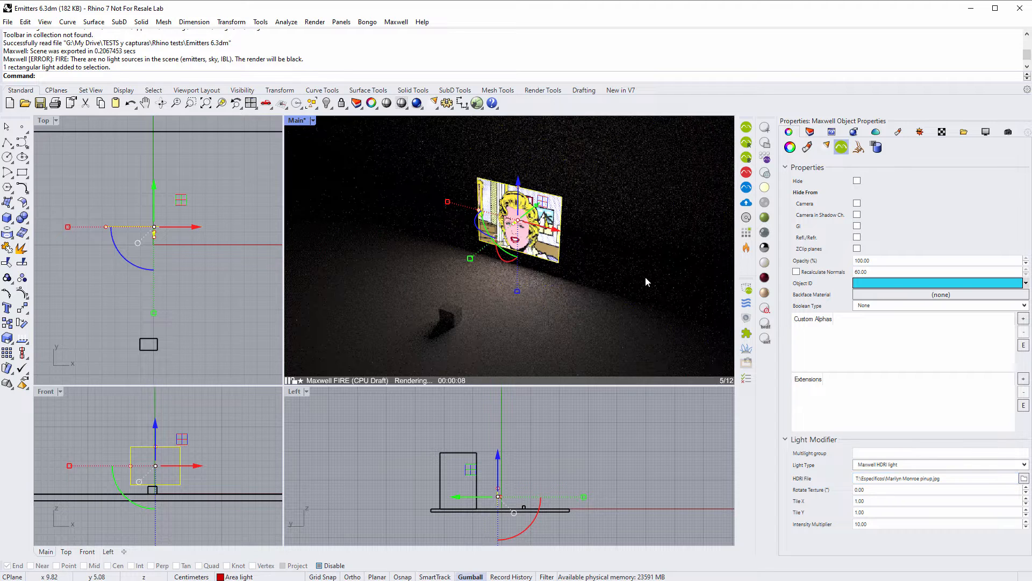
{"action": "left_click", "coordinate": [953, 478]}
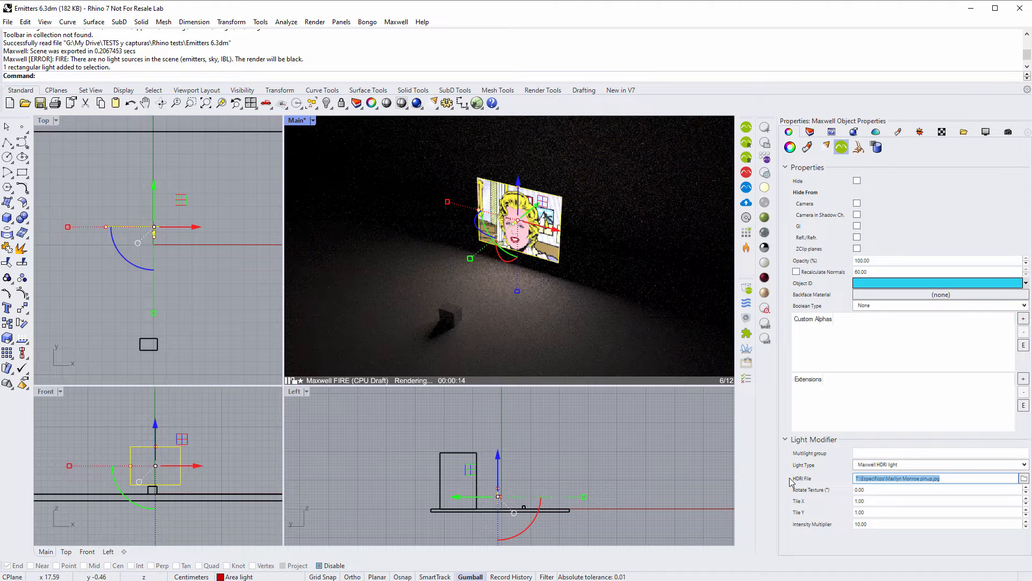
{"action": "type", "text": "T:\\Geometricos\\Softbox_round_blurred.png"}
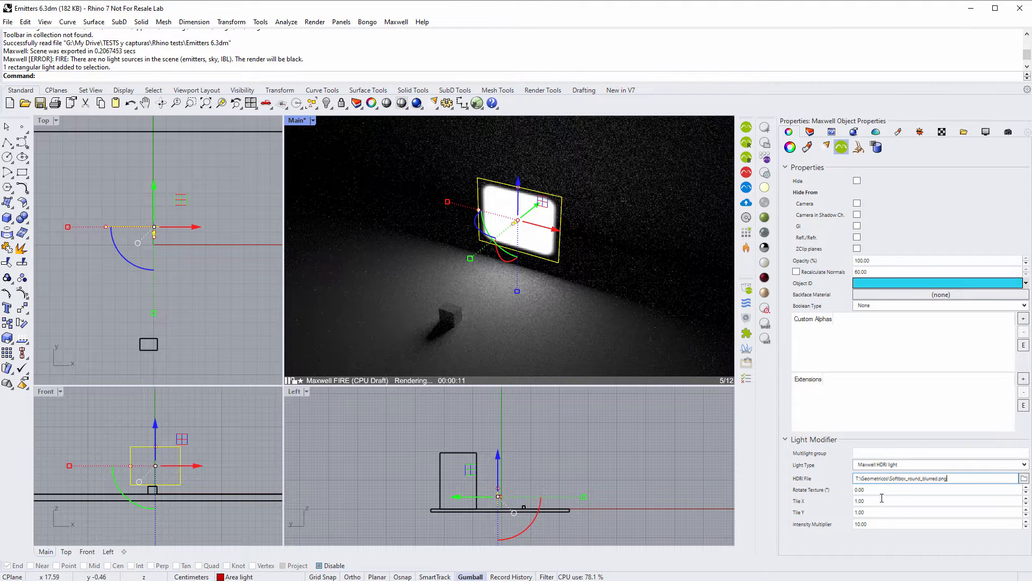
- Tile the HDRI image 3 by 3 with Tile X and Tile Y set to 3
{"action": "left_click", "coordinate": [879, 500]}
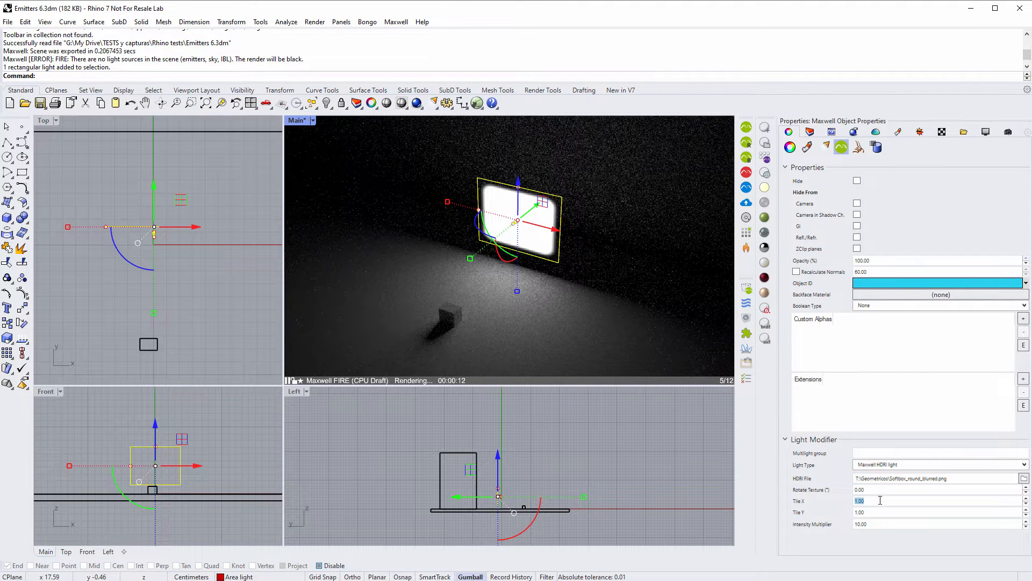
{"action": "type", "text": "3"}
{"action": "left_click", "coordinate": [878, 511]}
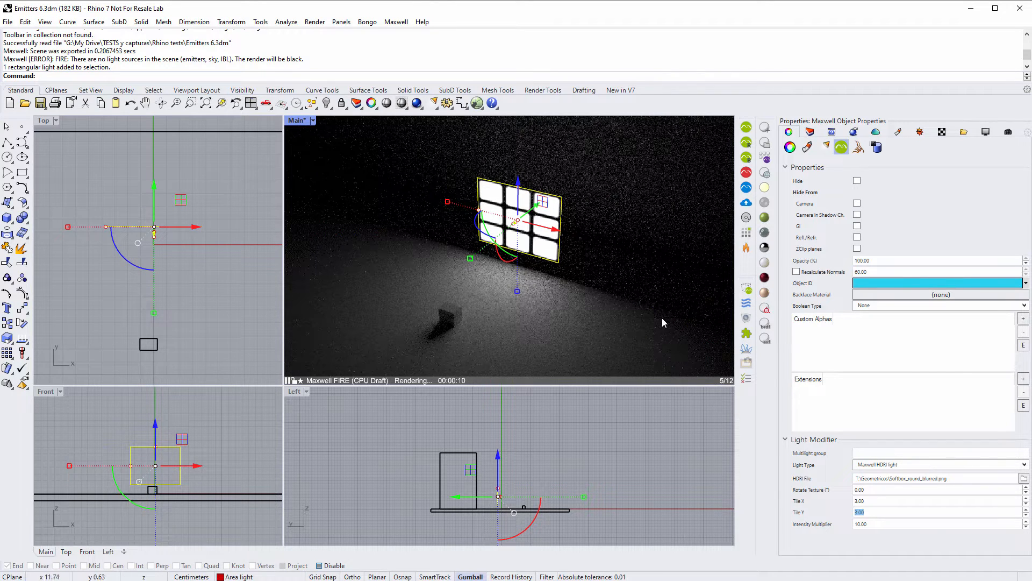
{"action": "left_click", "coordinate": [875, 529]}
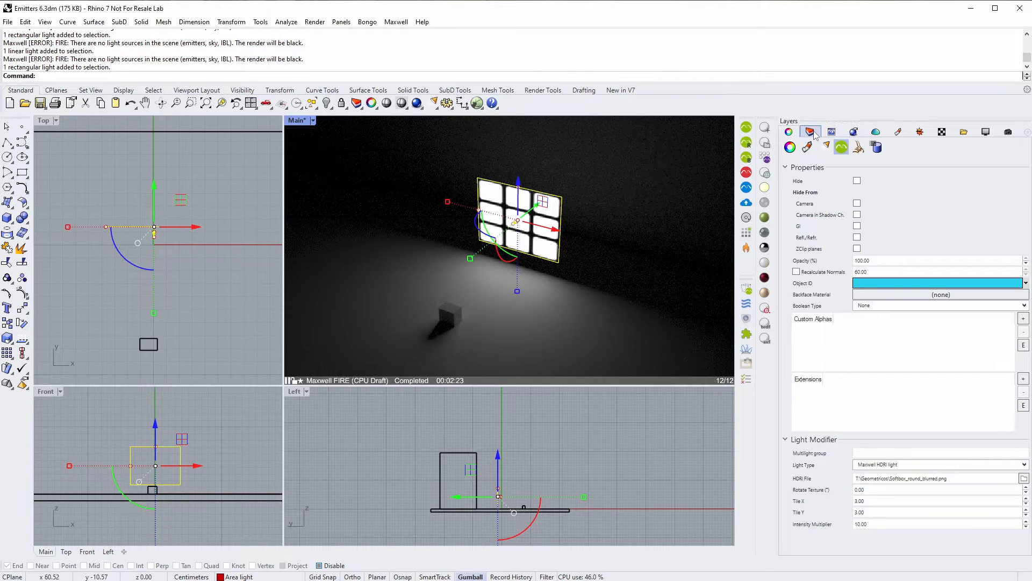
- Hide the Area light layer, show the Linear light layer, and select the linear light
{"action": "left_click", "coordinate": [812, 132]}
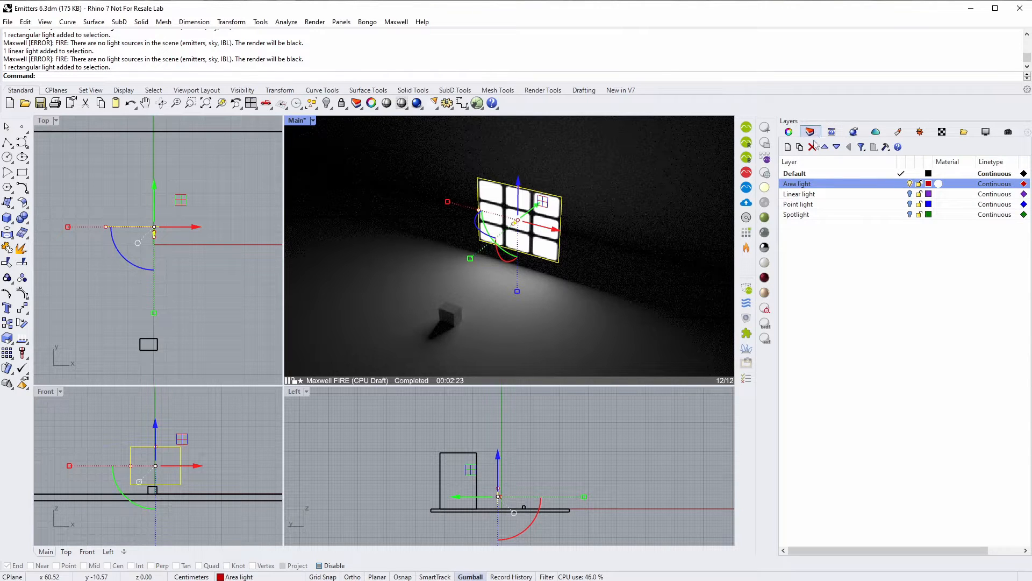
{"action": "left_click", "coordinate": [909, 184]}
{"action": "left_click", "coordinate": [910, 195]}
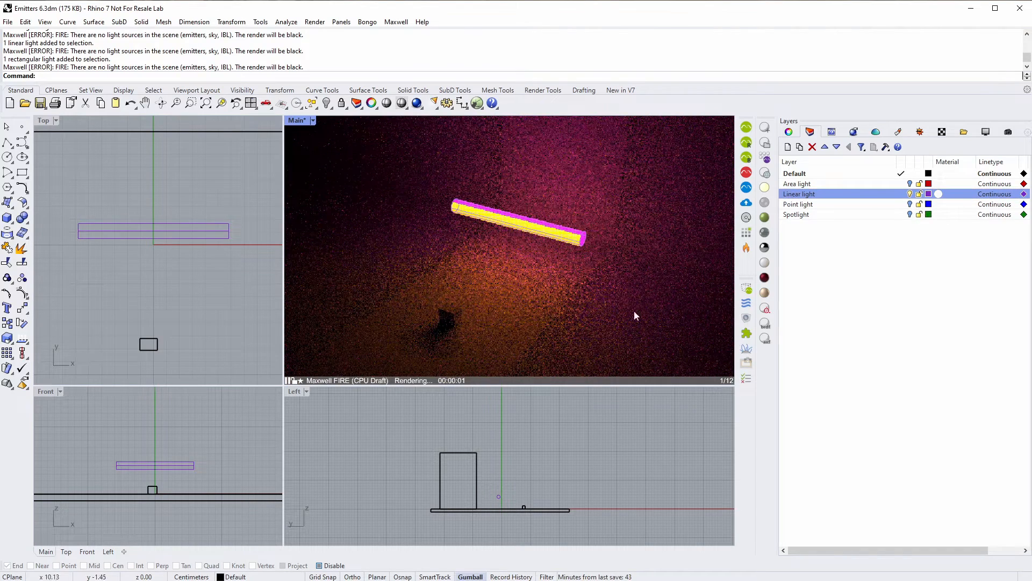
{"action": "left_click", "coordinate": [579, 246]}
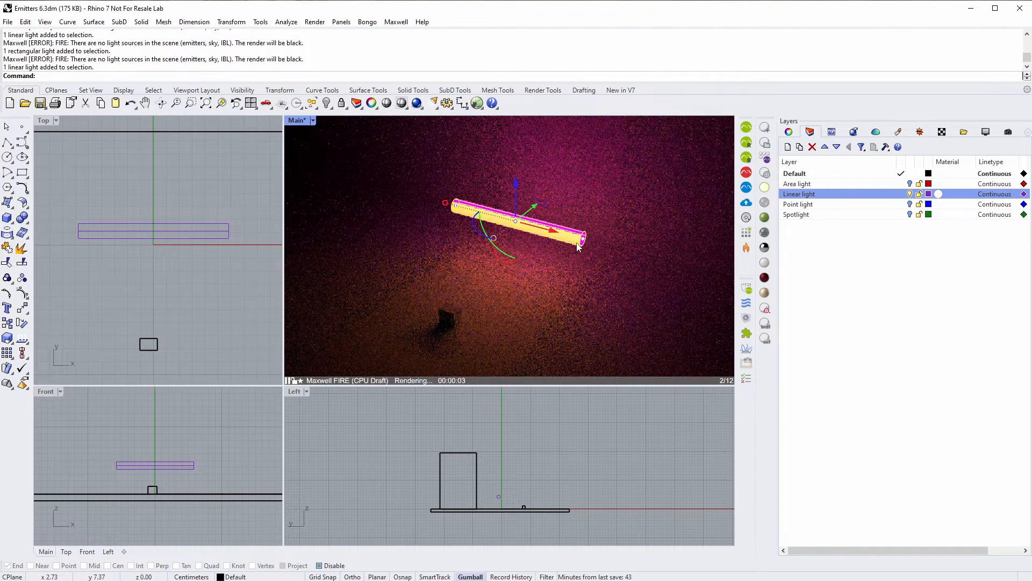
- Set the linear light's Maxwell Light Type to Maxwell HDRI light
{"action": "left_click", "coordinate": [789, 133]}
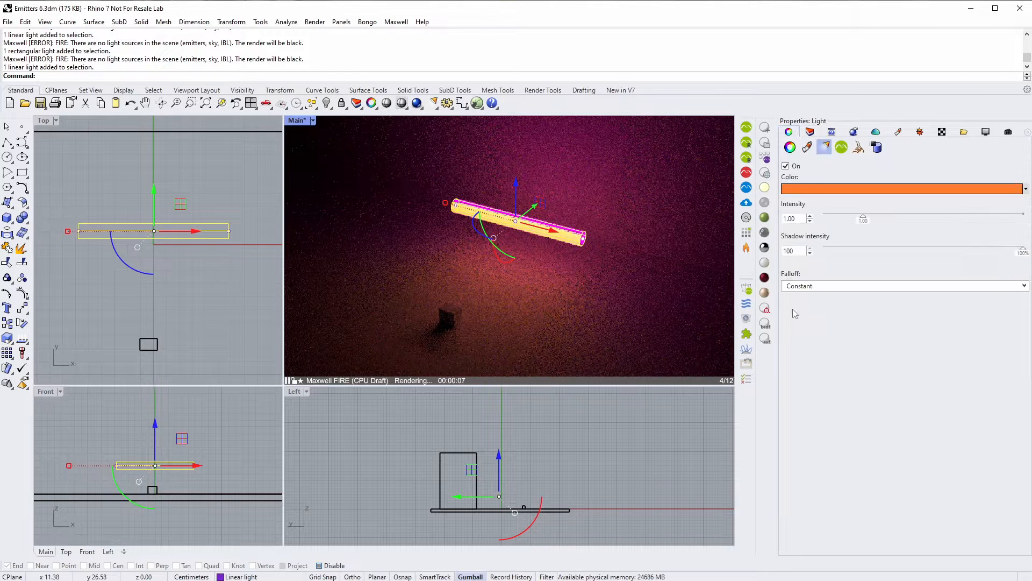
{"action": "left_click", "coordinate": [841, 148]}
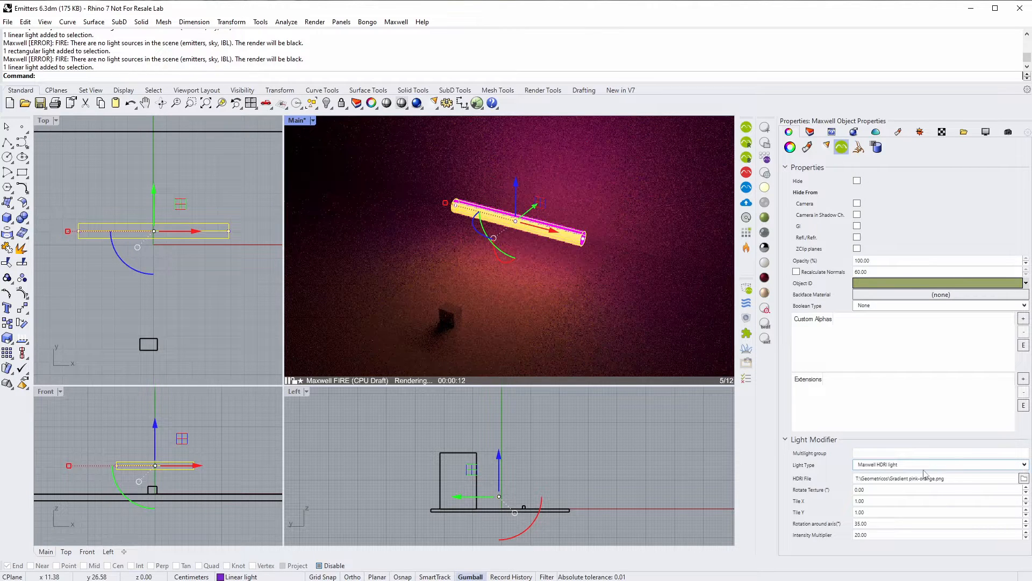
{"action": "left_click", "coordinate": [869, 466]}
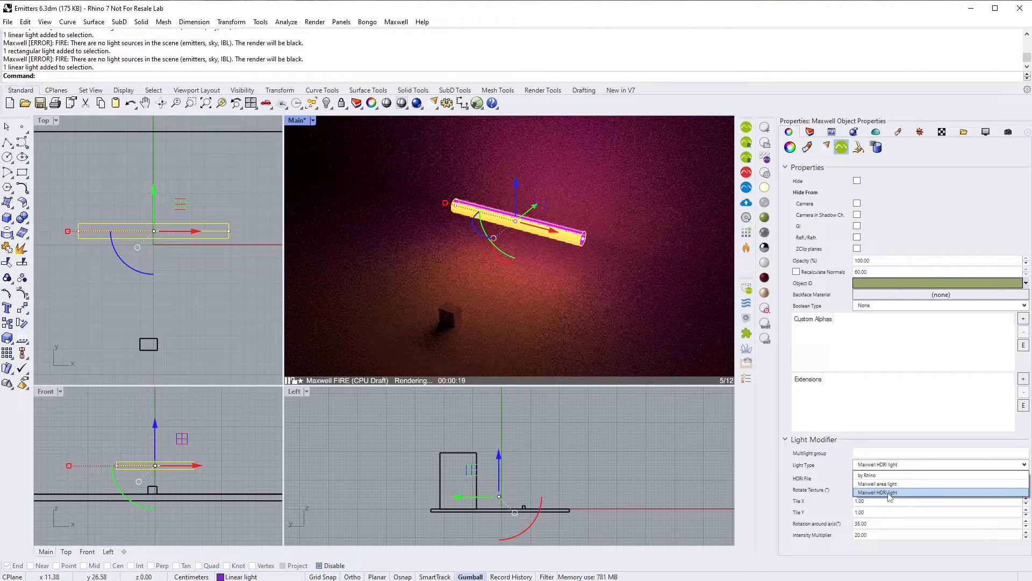
{"action": "left_click", "coordinate": [881, 493]}
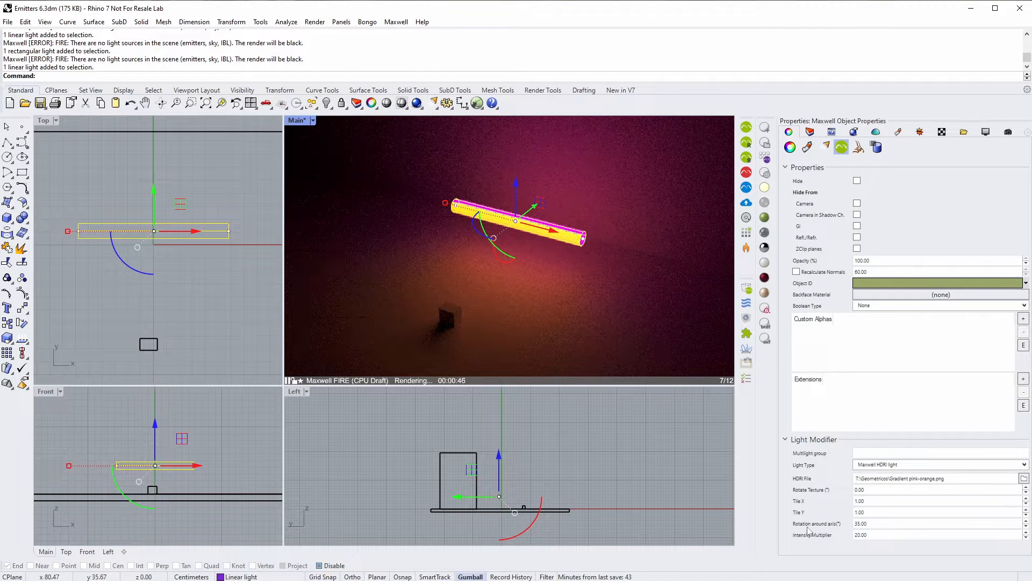
- Give the HDRI emitter rotation around axis 75, texture rotation 90 and Tile Y 2
{"action": "double_click", "coordinate": [875, 523]}
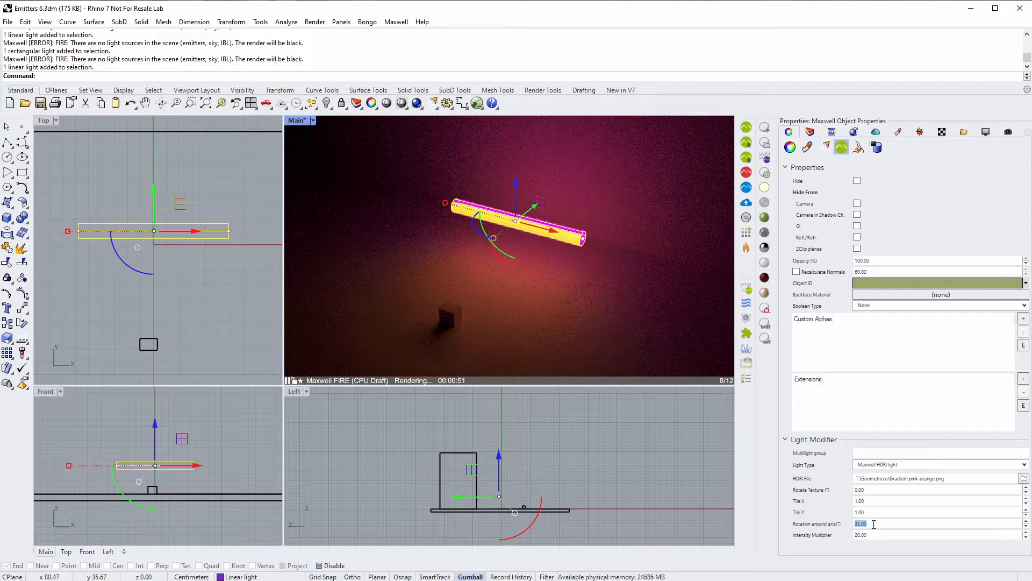
{"action": "type", "text": "75"}
{"action": "key", "text": "Return"}
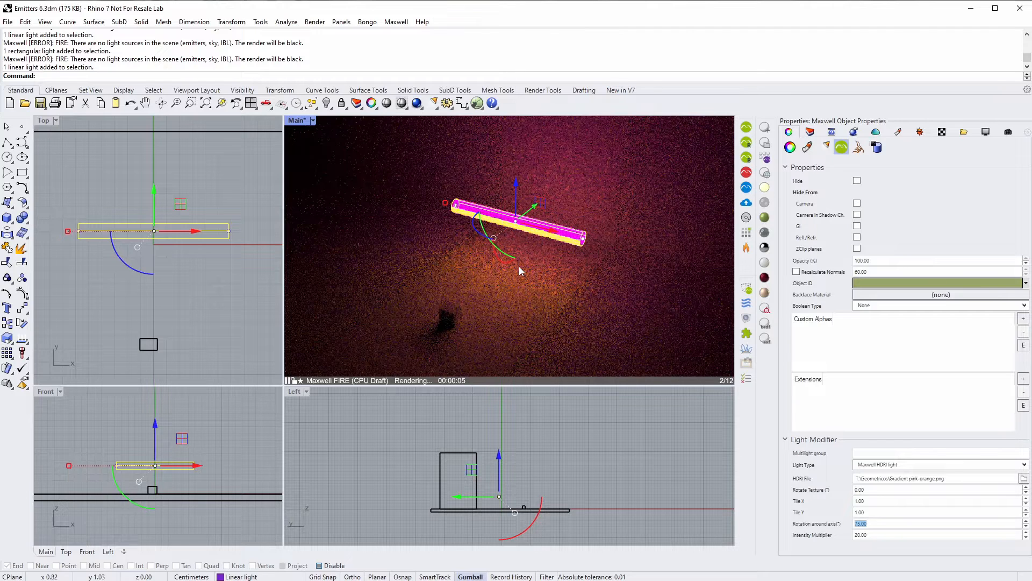
{"action": "left_click", "coordinate": [869, 490]}
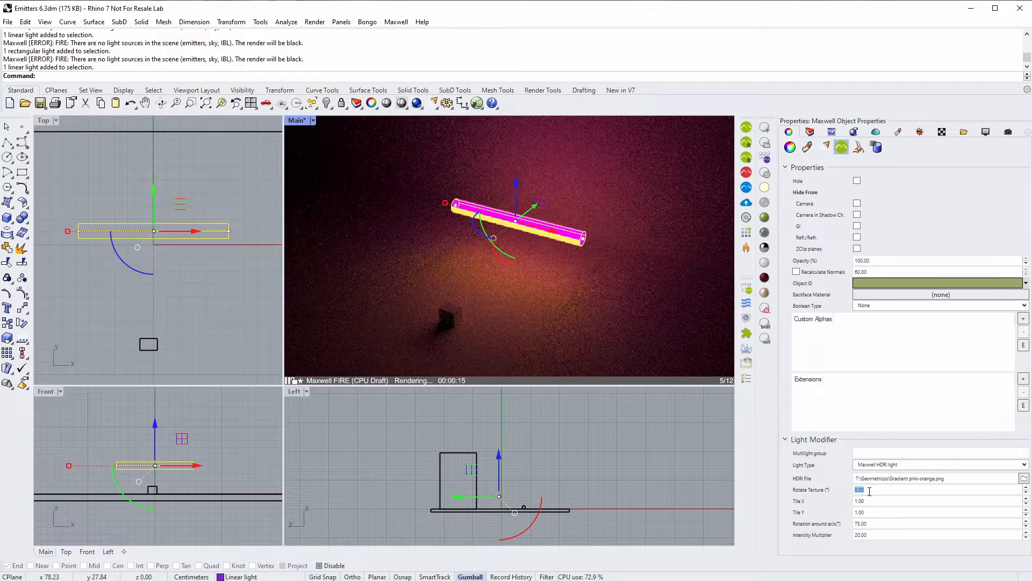
{"action": "type", "text": "90"}
{"action": "key", "text": "Return"}
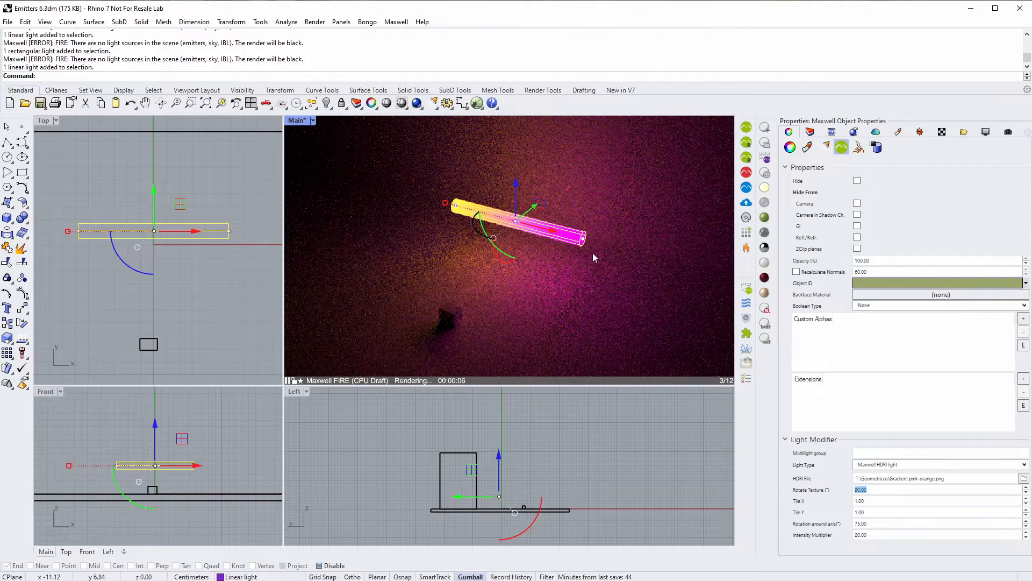
{"action": "left_click", "coordinate": [867, 513]}
{"action": "type", "text": "2"}
{"action": "key", "text": "Return"}
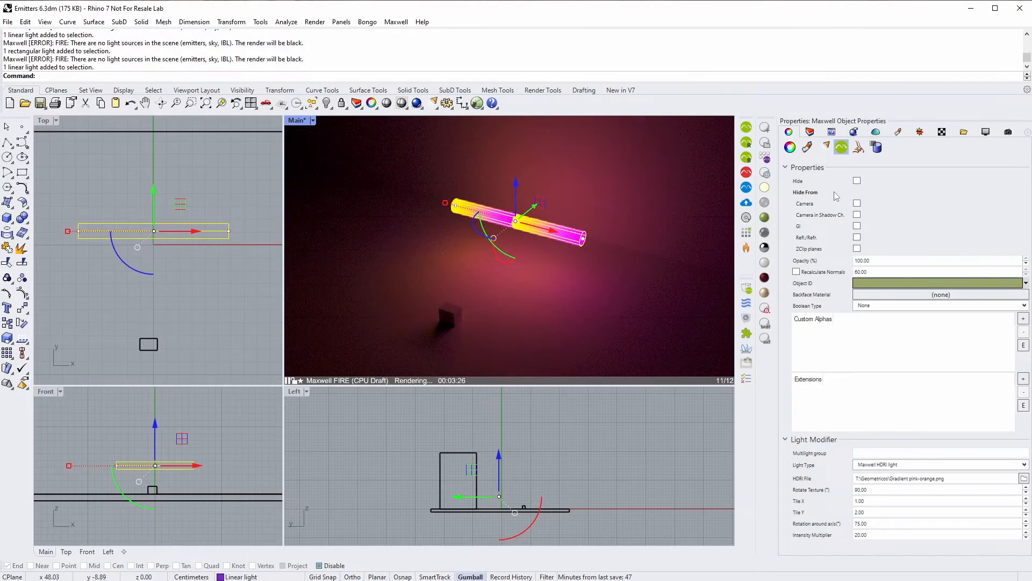
{"action": "left_click", "coordinate": [808, 133]}
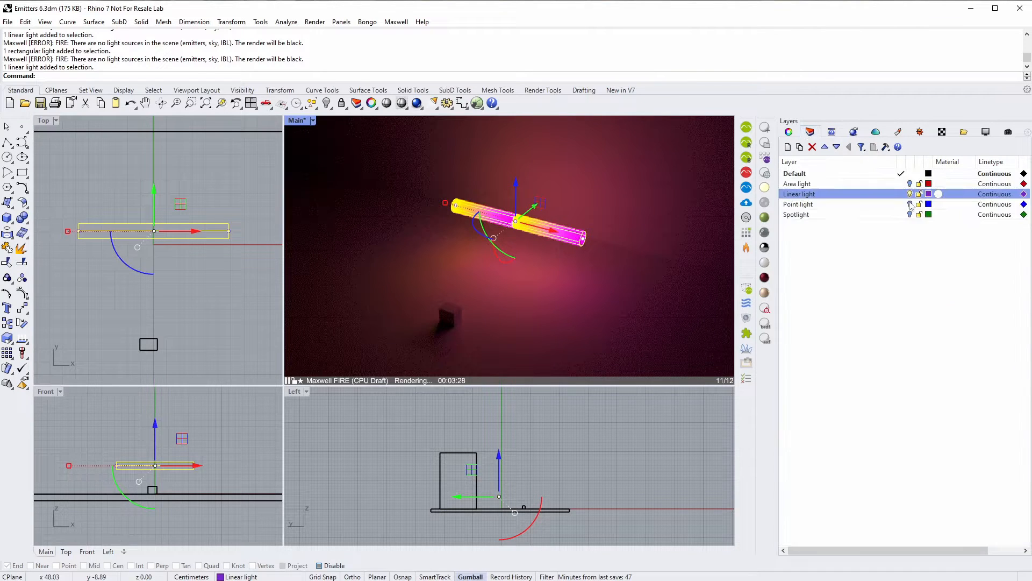
- Hide the Linear light layer, show the Point light layer, and select the point light
{"action": "left_click", "coordinate": [911, 205]}
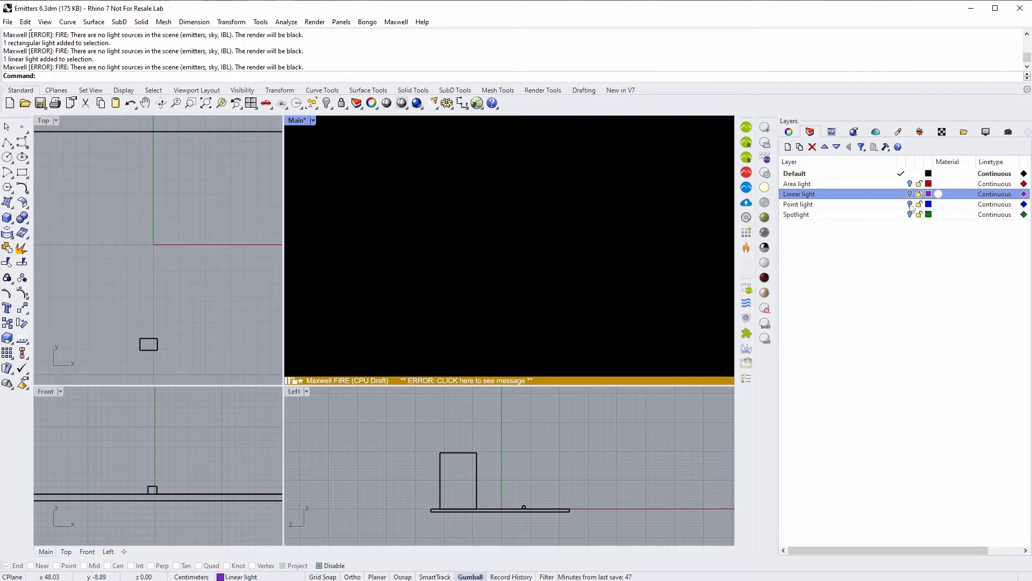
{"action": "left_click", "coordinate": [909, 205]}
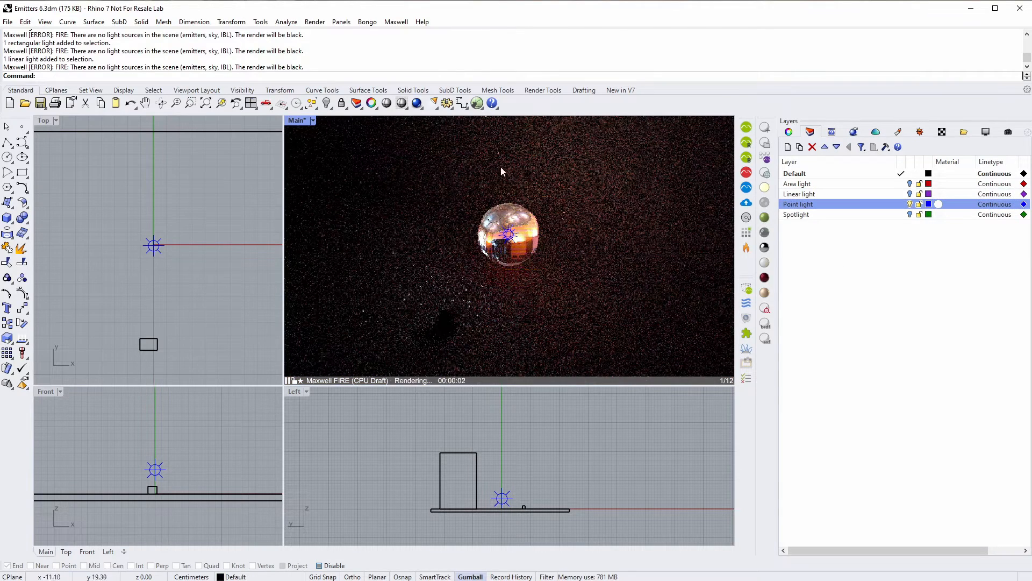
{"action": "left_click", "coordinate": [514, 238]}
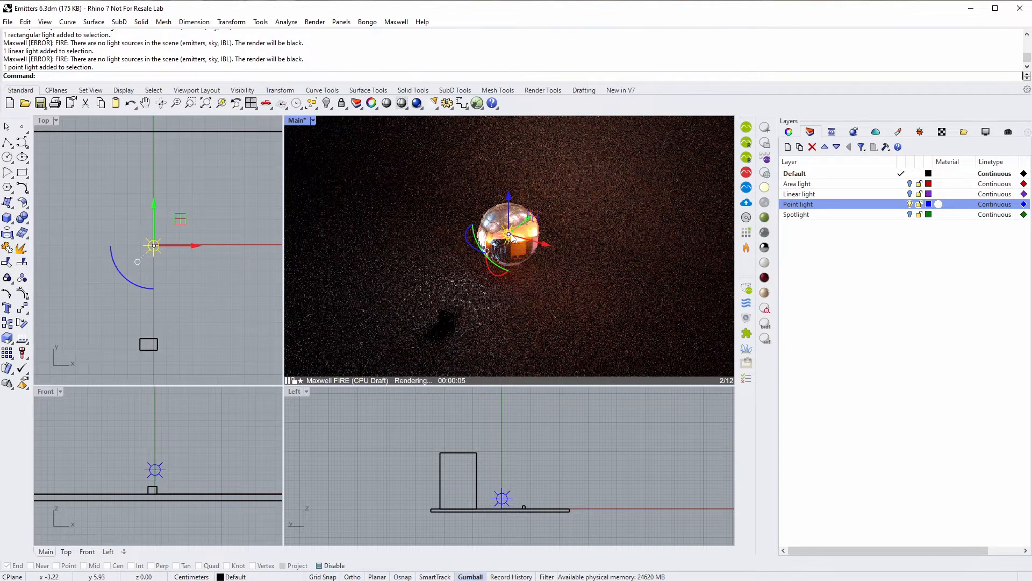
- Bring up the point light's Maxwell Object Properties and its Light Type list
{"action": "left_click", "coordinate": [789, 132]}
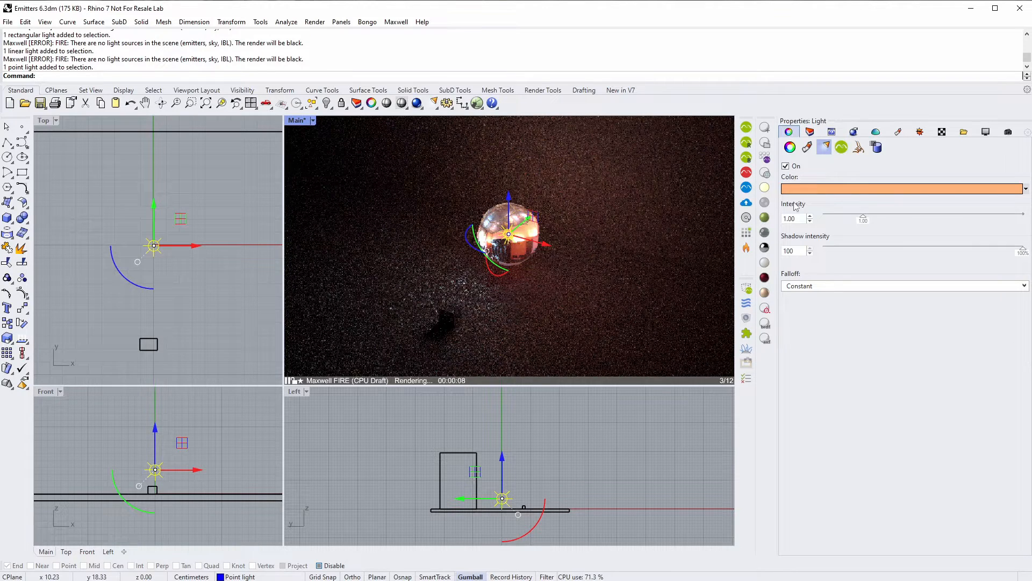
{"action": "left_click", "coordinate": [842, 148]}
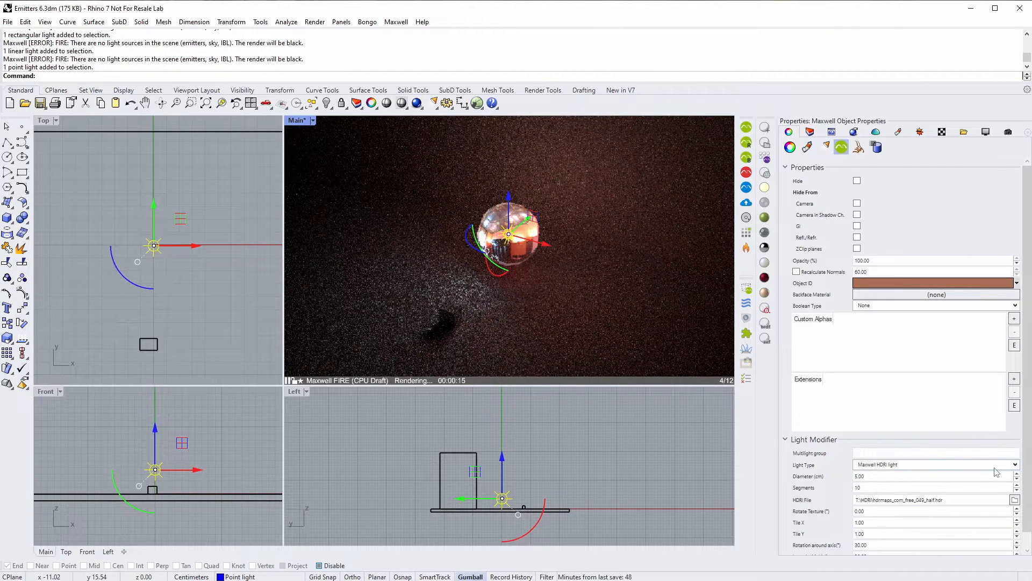
{"action": "left_click", "coordinate": [912, 466]}
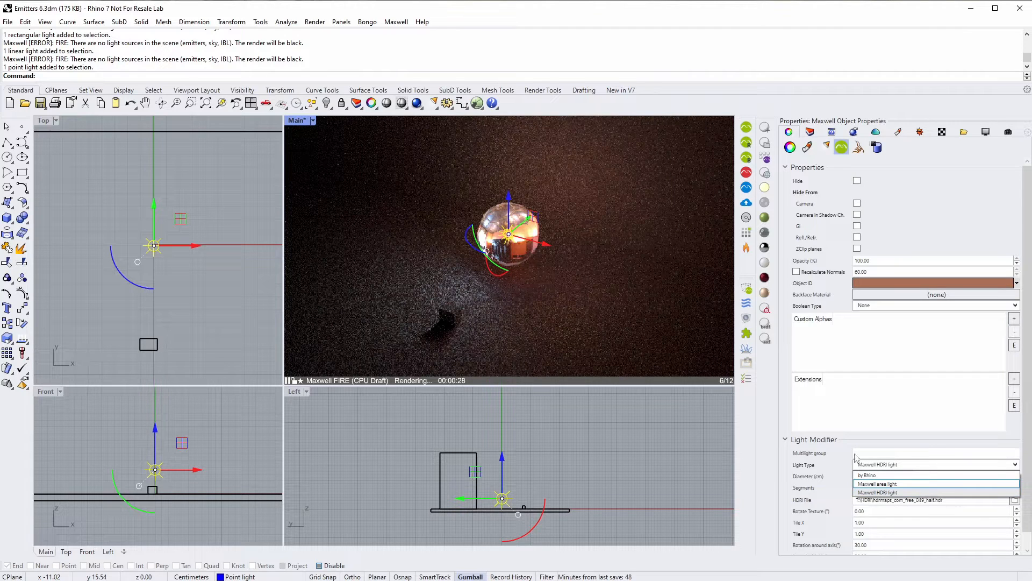
- Keep Maxwell HDRI light as the type and return the diameter to 5 after trying 10
{"action": "left_click", "coordinate": [884, 492]}
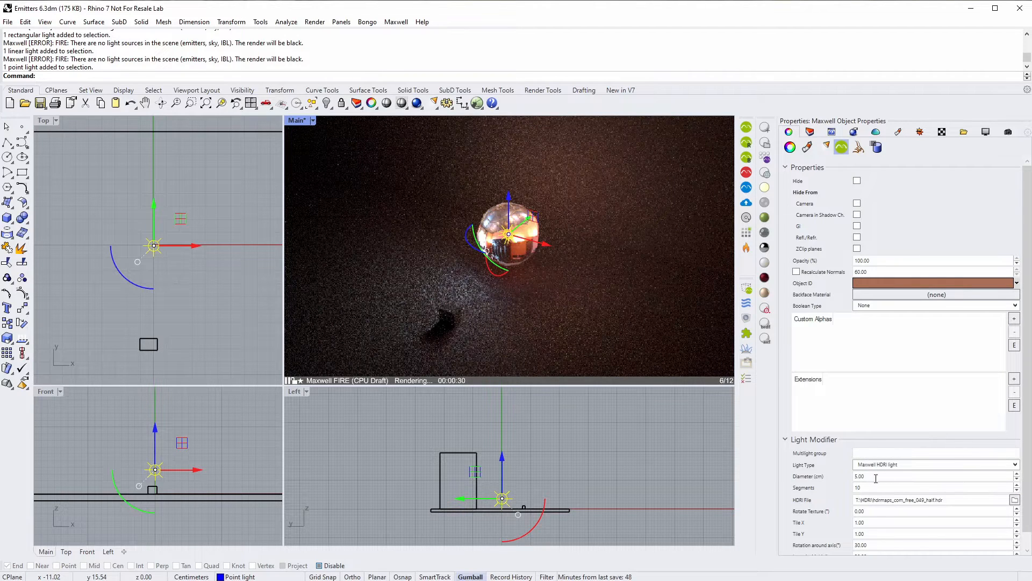
{"action": "left_click_drag", "start_coordinate": [876, 477], "coordinate": [849, 478]}
{"action": "left_click", "coordinate": [872, 477]}
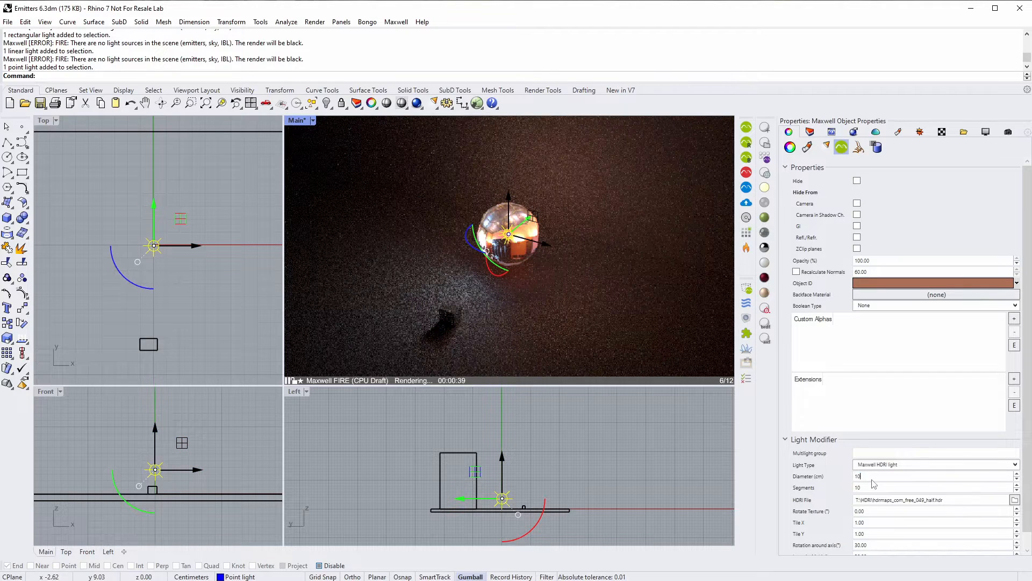
{"action": "key", "text": "Return"}
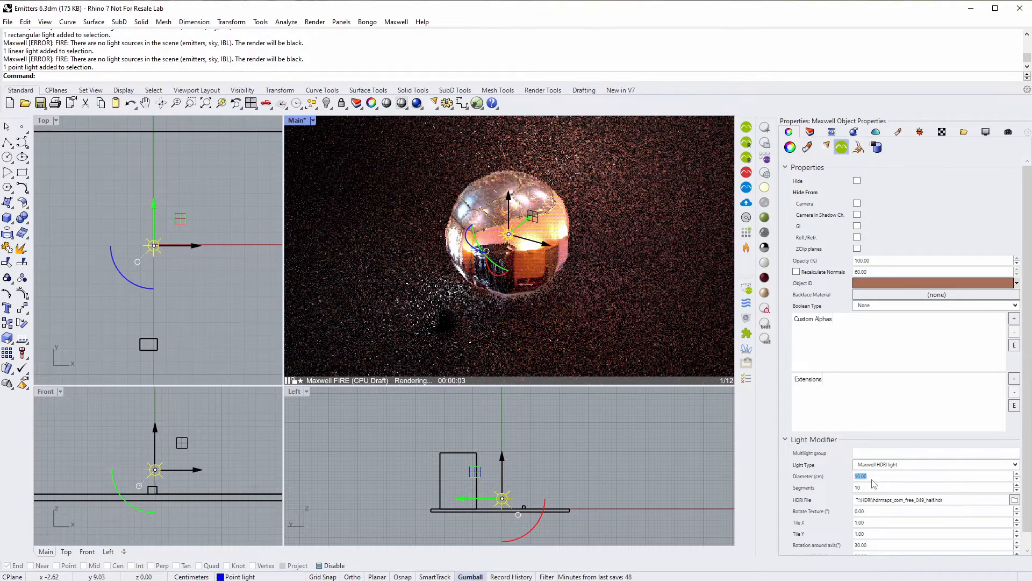
{"action": "type", "text": "5"}
{"action": "key", "text": "Return"}
- Set the point light's Segments to 15, after first trying 5
{"action": "left_click", "coordinate": [868, 487]}
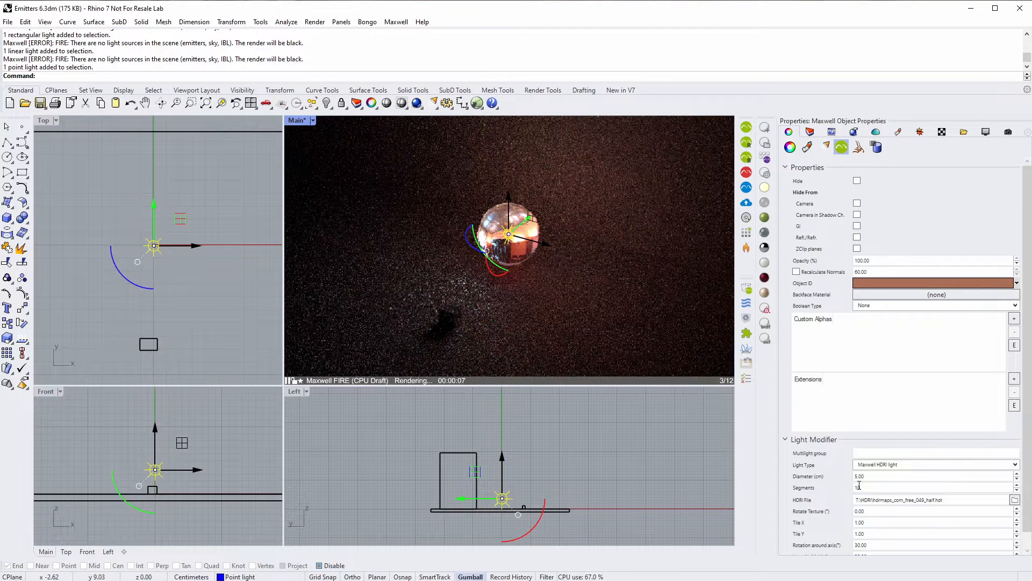
{"action": "left_click_drag", "start_coordinate": [864, 487], "coordinate": [850, 489]}
{"action": "key", "text": "Return"}
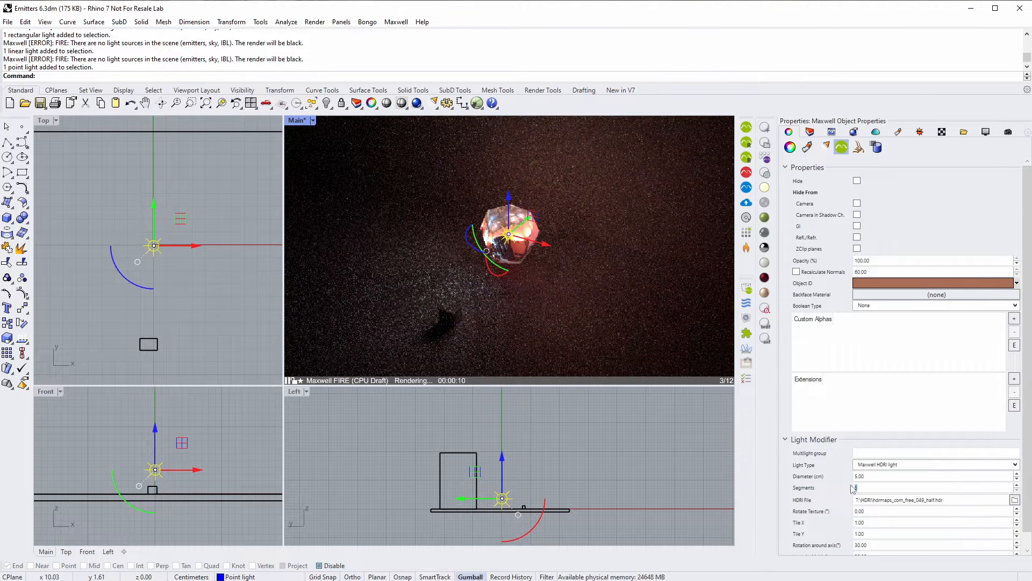
{"action": "double_click", "coordinate": [860, 487]}
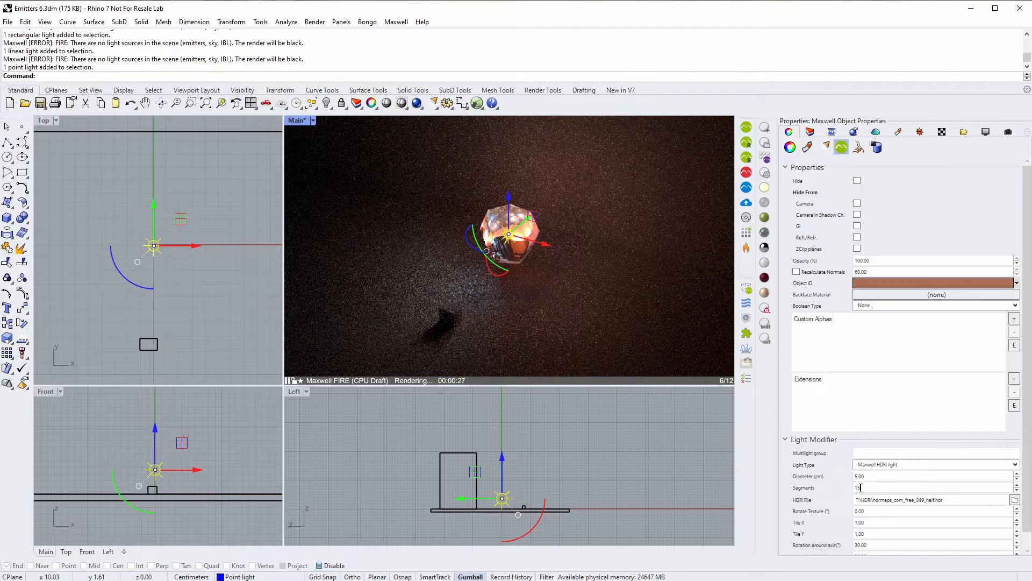
{"action": "key", "text": "Return"}
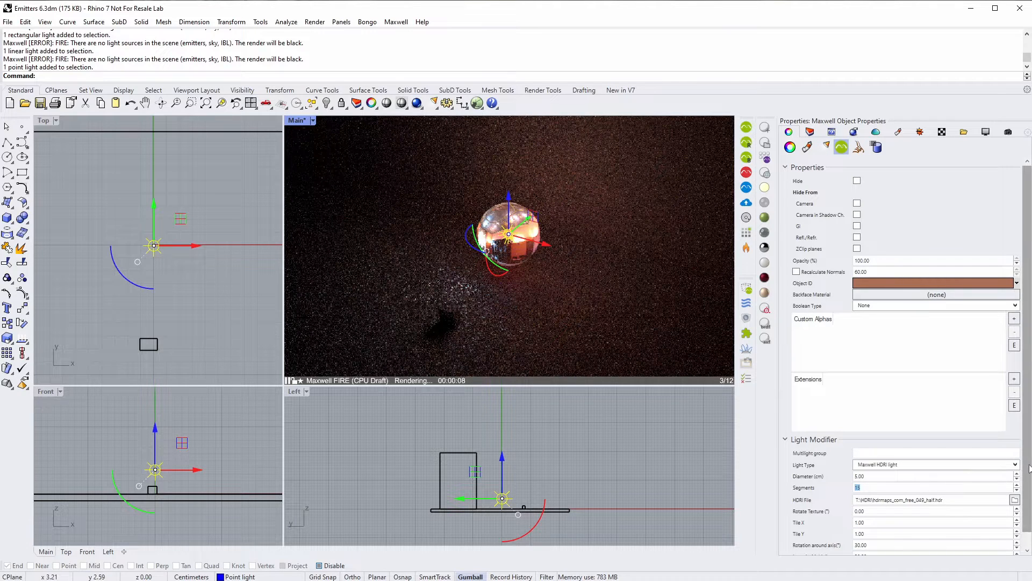
- Enter 300 as the point light emitter's Rotation around axis value
{"action": "scroll", "coordinate": [866, 490], "scroll_direction": "down", "scroll_amount": 1}
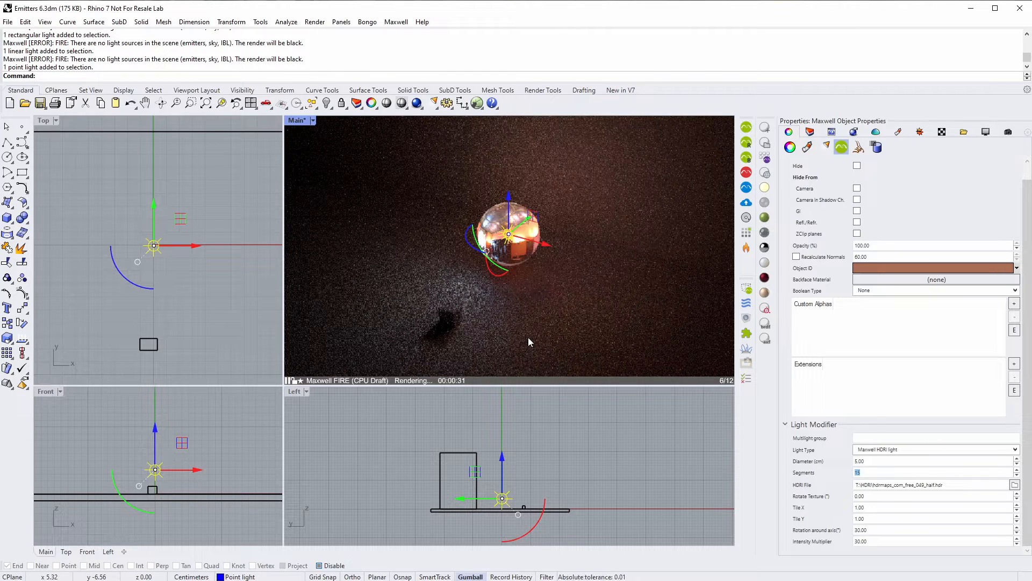
{"action": "double_click", "coordinate": [874, 530]}
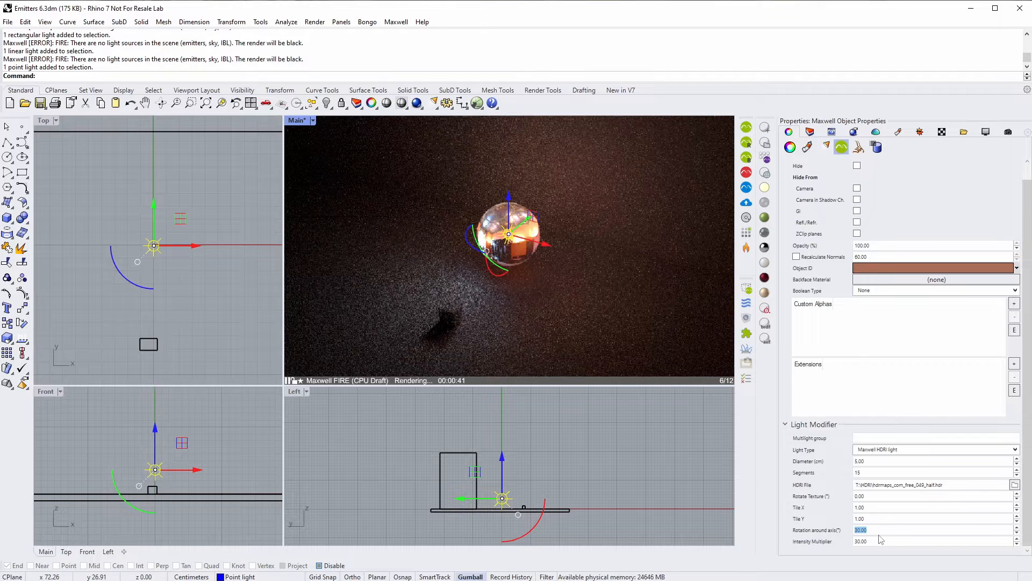
{"action": "type", "text": "300"}
{"action": "key", "text": "Return"}
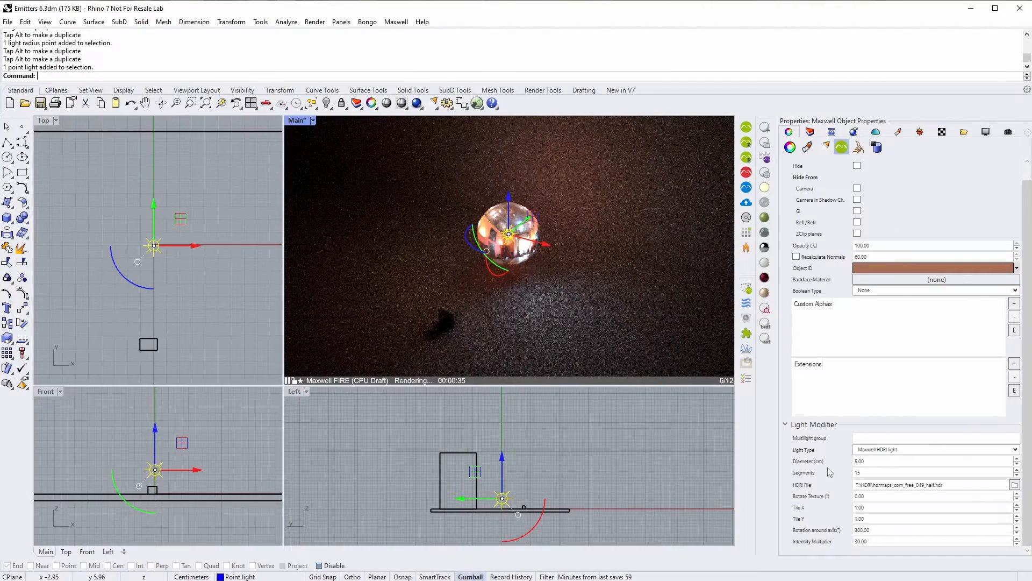
- Turn off the Point light layer and turn on the Spotlight layer
{"action": "left_click", "coordinate": [811, 132]}
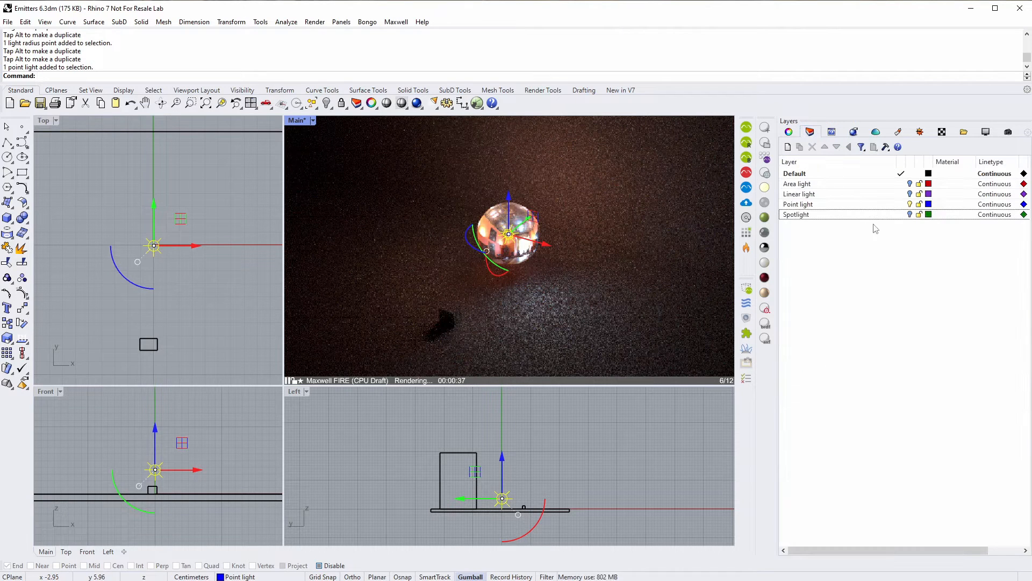
{"action": "left_click", "coordinate": [910, 205]}
{"action": "left_click", "coordinate": [910, 214]}
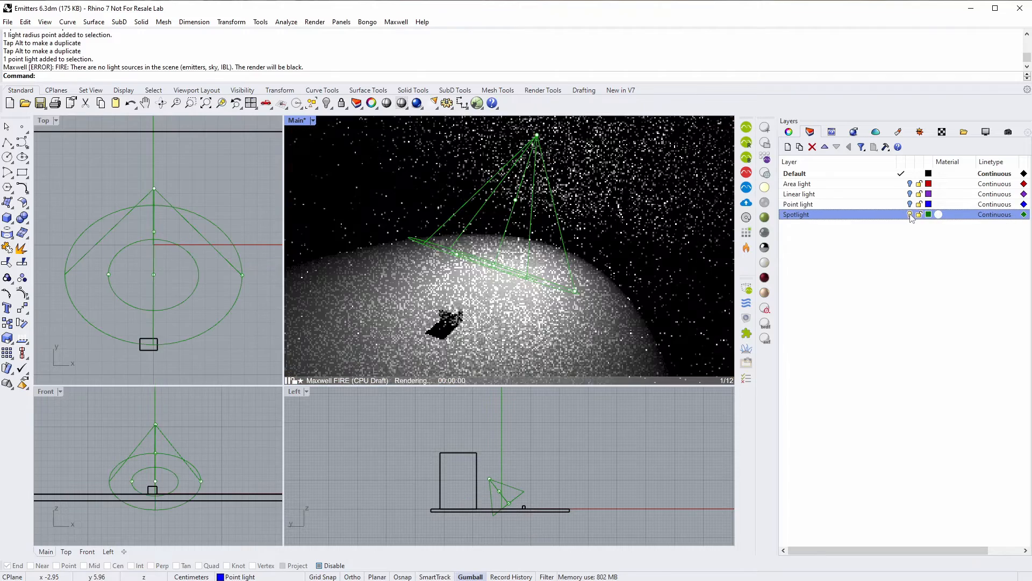
- Select the spotlight and drag its radius and hotspot points to resize both cones
{"action": "left_click", "coordinate": [478, 214]}
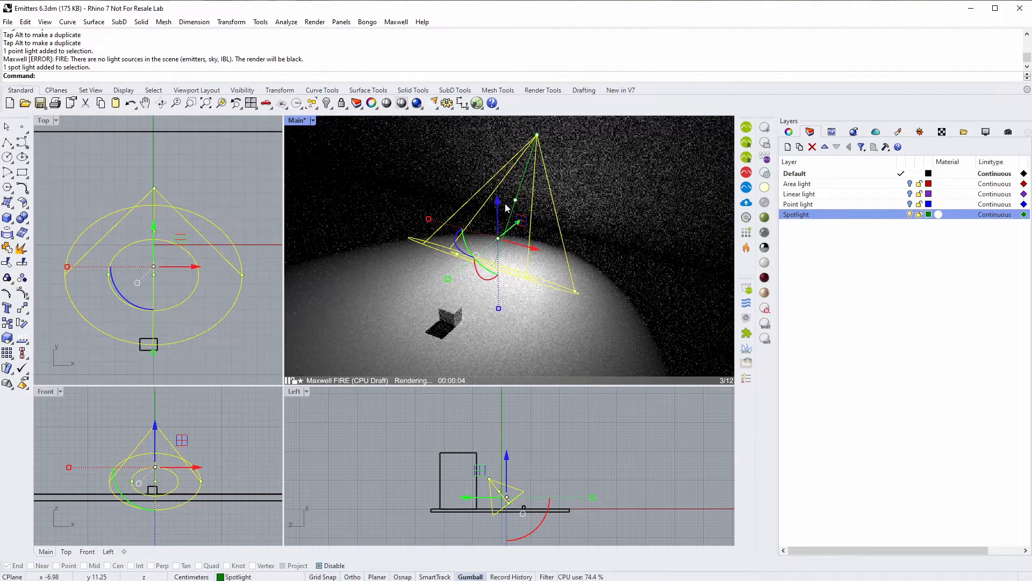
{"action": "left_click", "coordinate": [243, 275]}
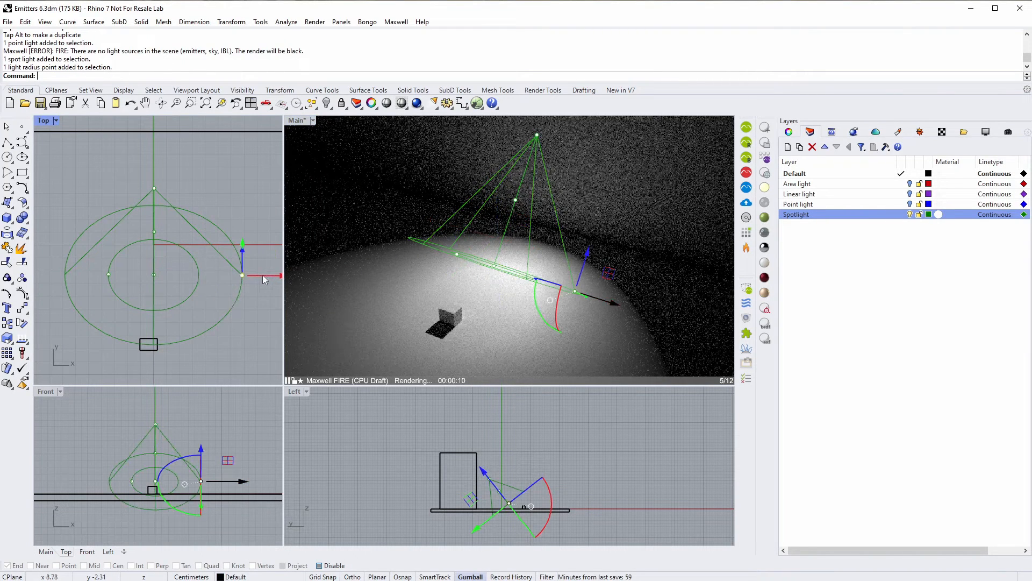
{"action": "left_click_drag", "start_coordinate": [263, 275], "coordinate": [256, 278]}
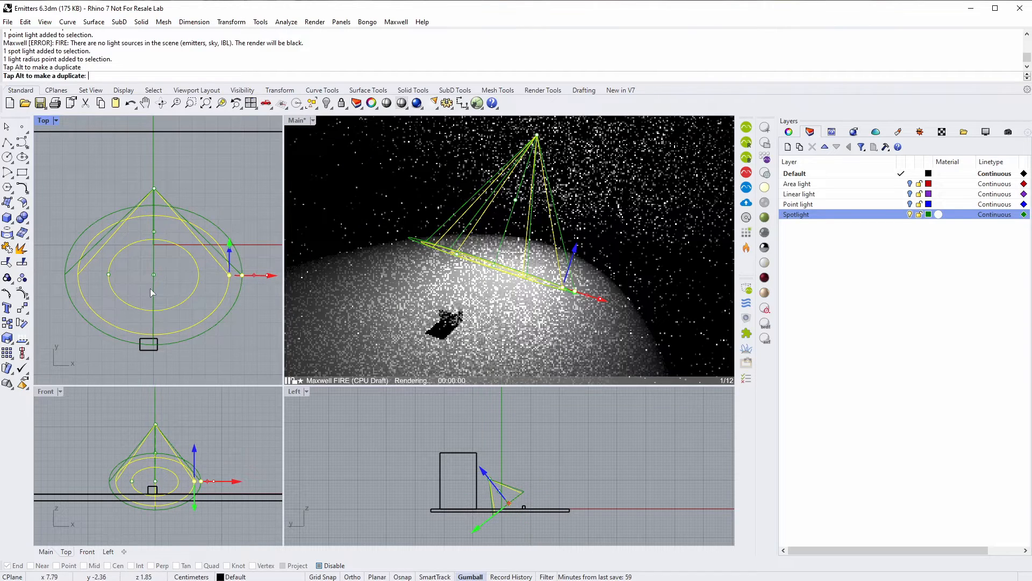
{"action": "left_click", "coordinate": [109, 275]}
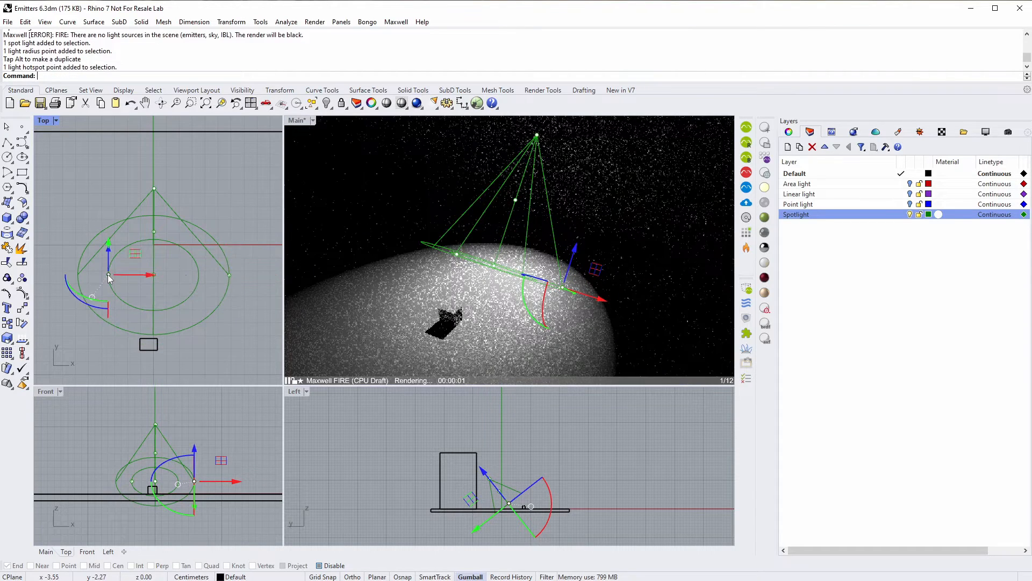
{"action": "mouse_move", "coordinate": [143, 277]}
{"action": "left_mouse_down"}
{"action": "mouse_move", "coordinate": [153, 278]}
{"action": "mouse_move", "coordinate": [139, 275]}
{"action": "left_mouse_up"}
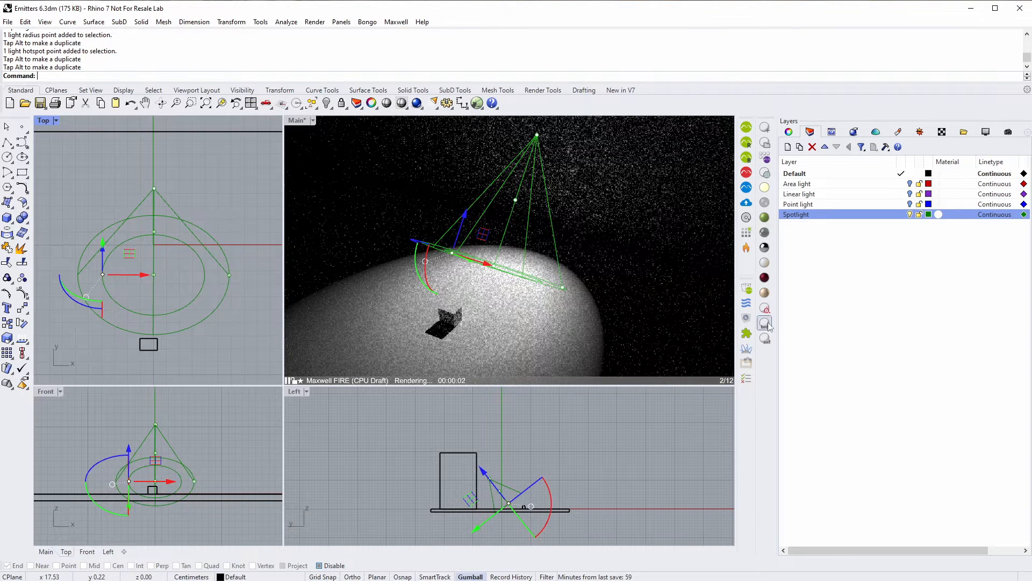
- Select the spotlight and keep its Maxwell light type as spot and projector
{"action": "left_click", "coordinate": [789, 133]}
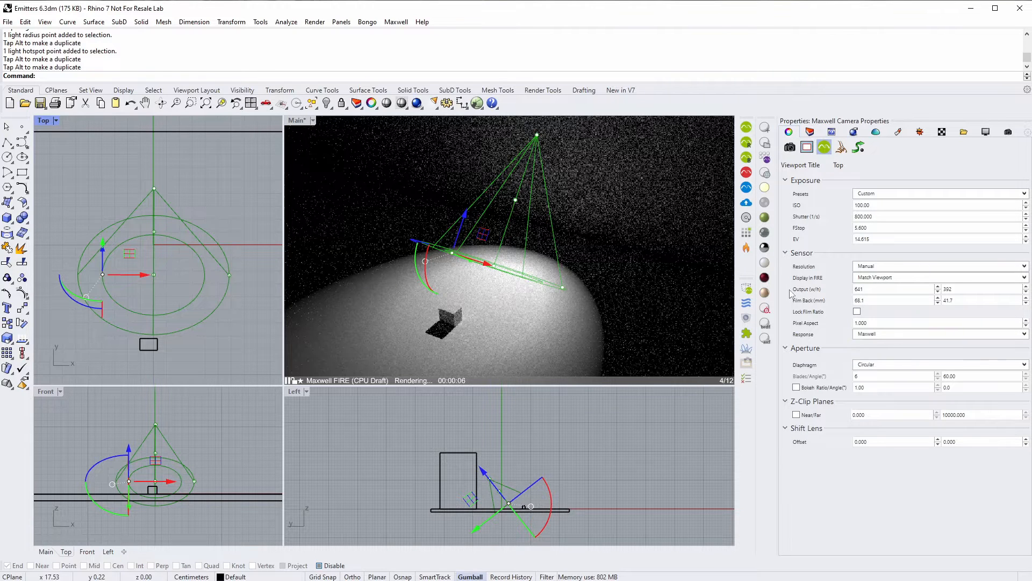
{"action": "left_click", "coordinate": [509, 224]}
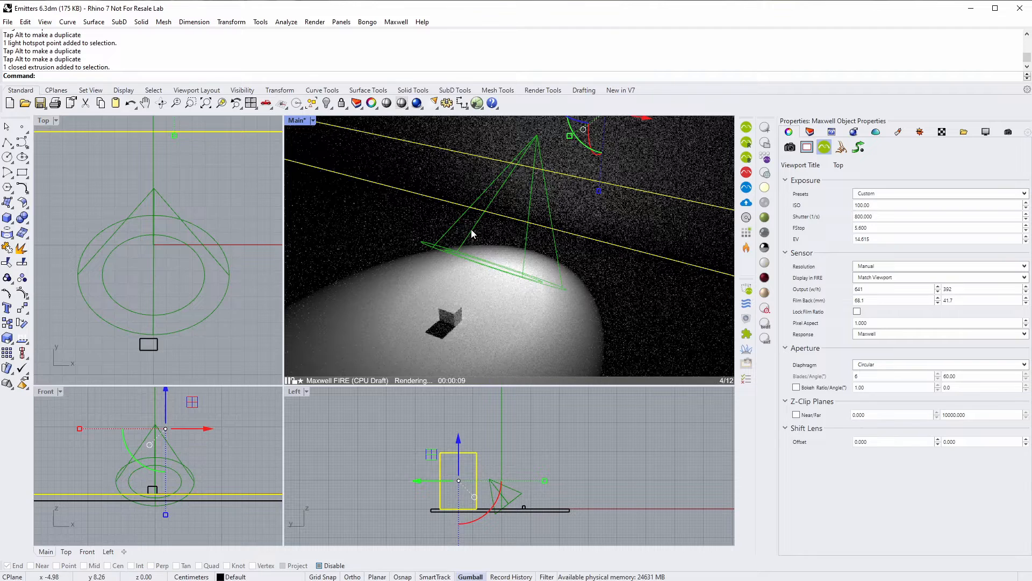
{"action": "left_click", "coordinate": [472, 233]}
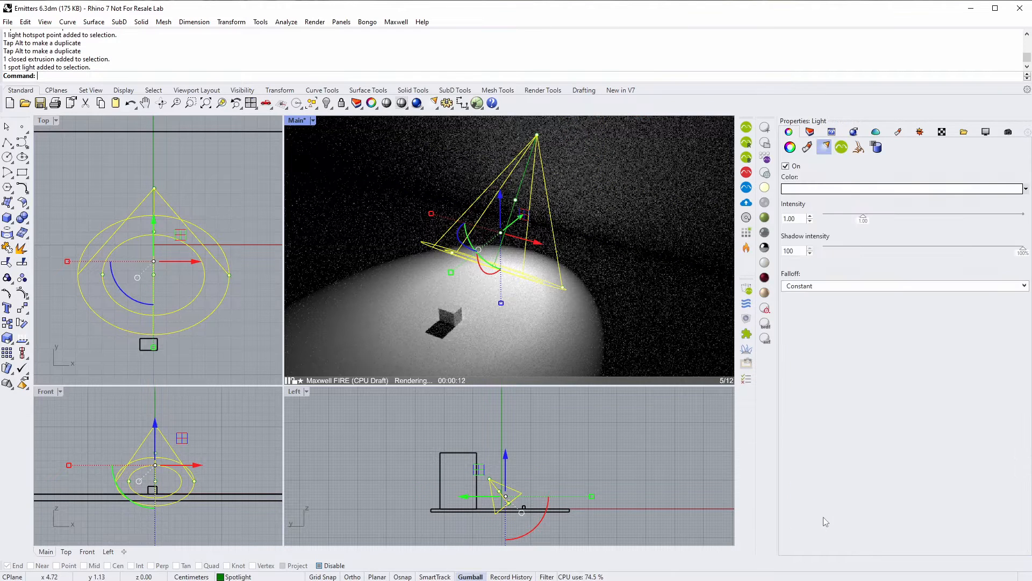
{"action": "left_click", "coordinate": [842, 148]}
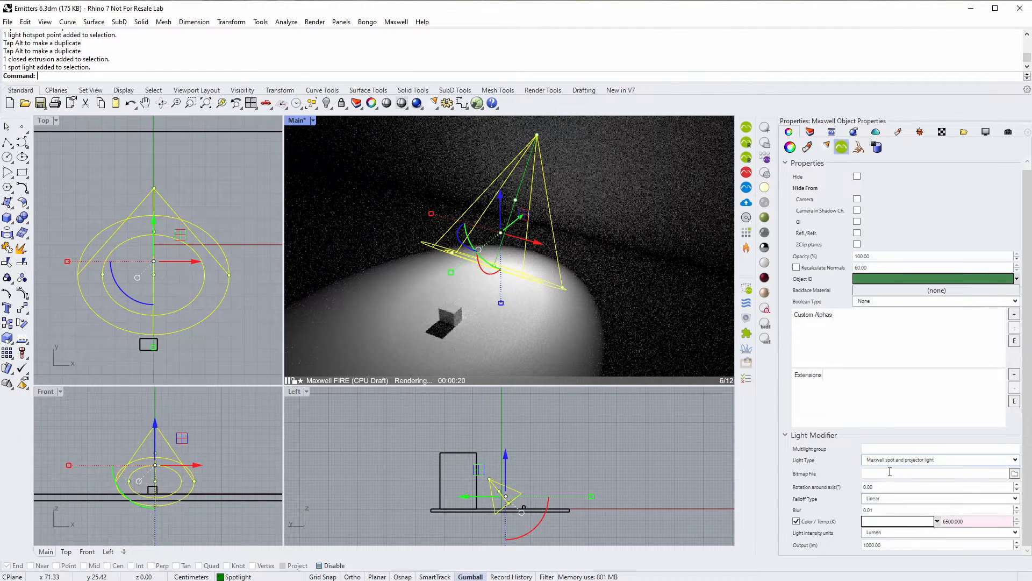
{"action": "left_click", "coordinate": [955, 462]}
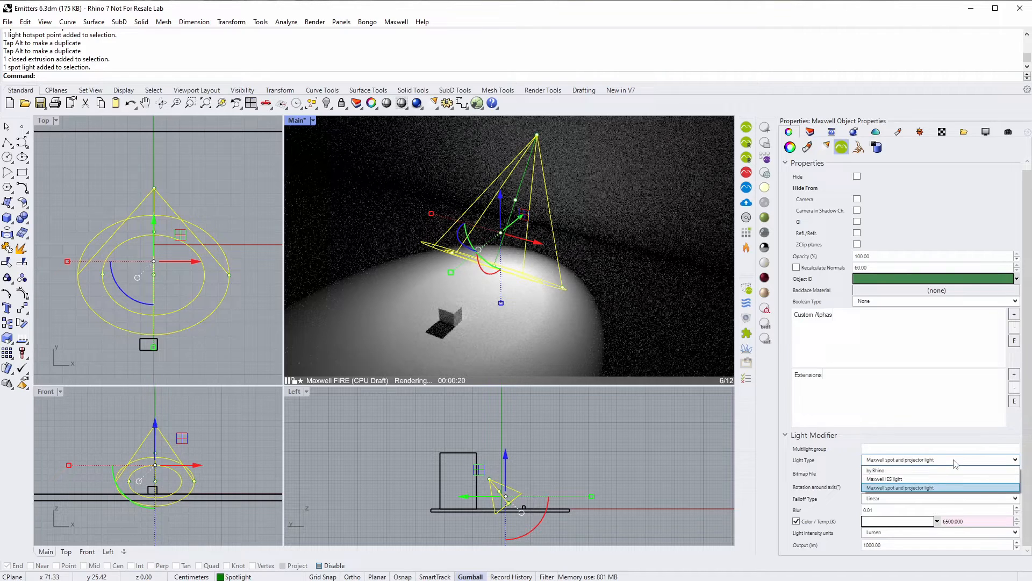
{"action": "left_click", "coordinate": [883, 487]}
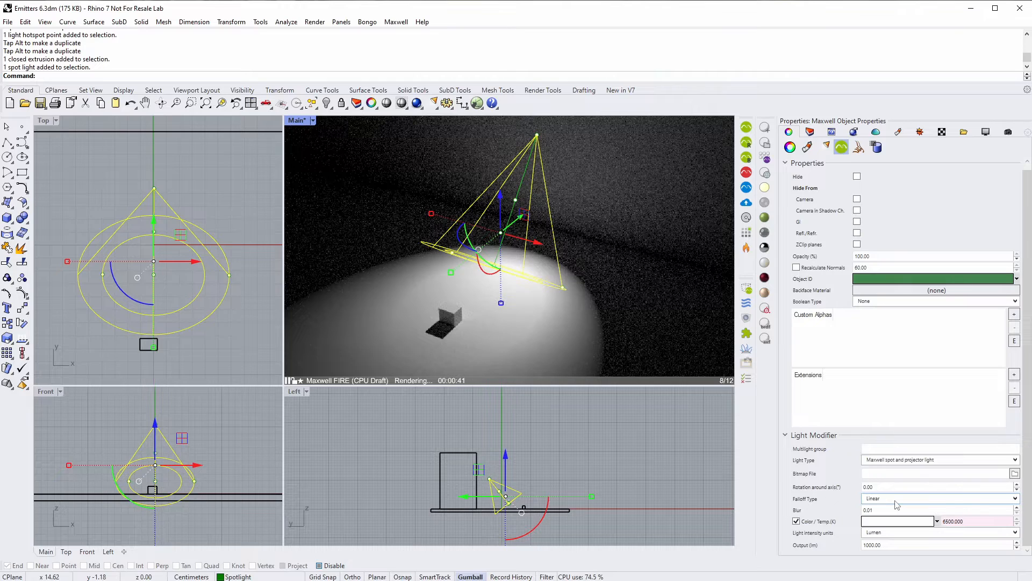
- Set the spotlight's Falloff Type to Sinusoidal
{"action": "left_click", "coordinate": [1016, 504]}
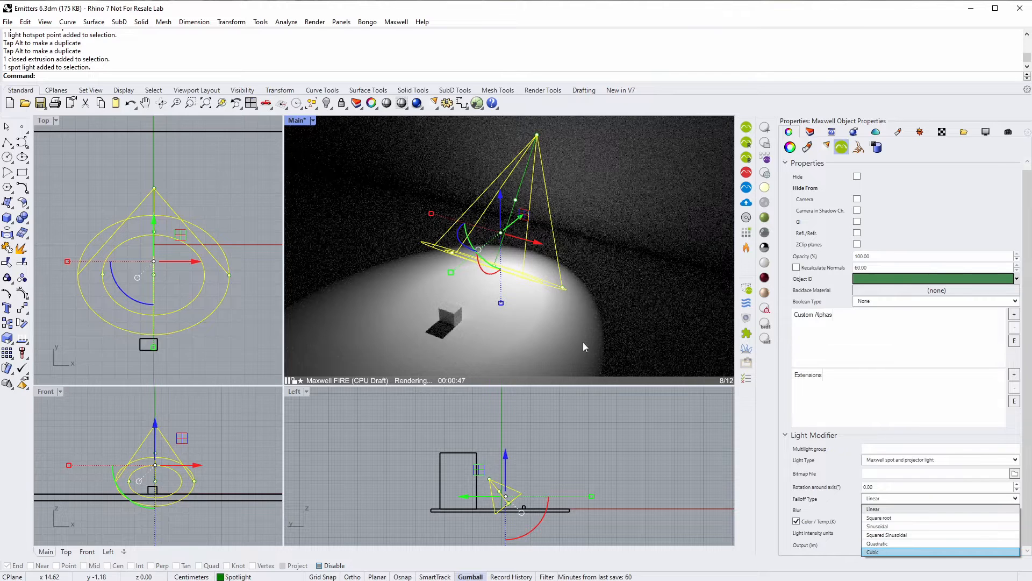
{"action": "key", "text": "Return"}
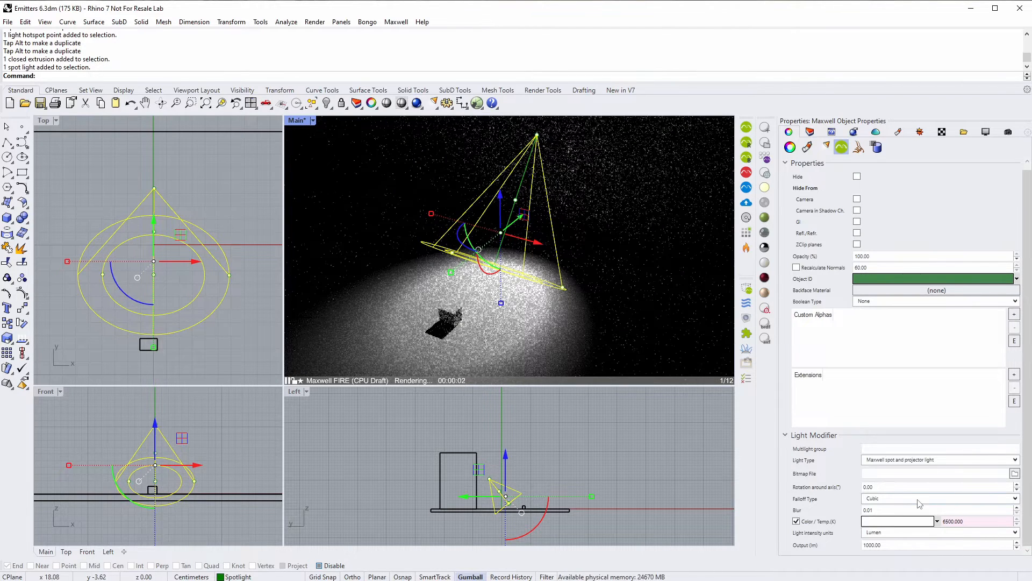
{"action": "left_click", "coordinate": [897, 499]}
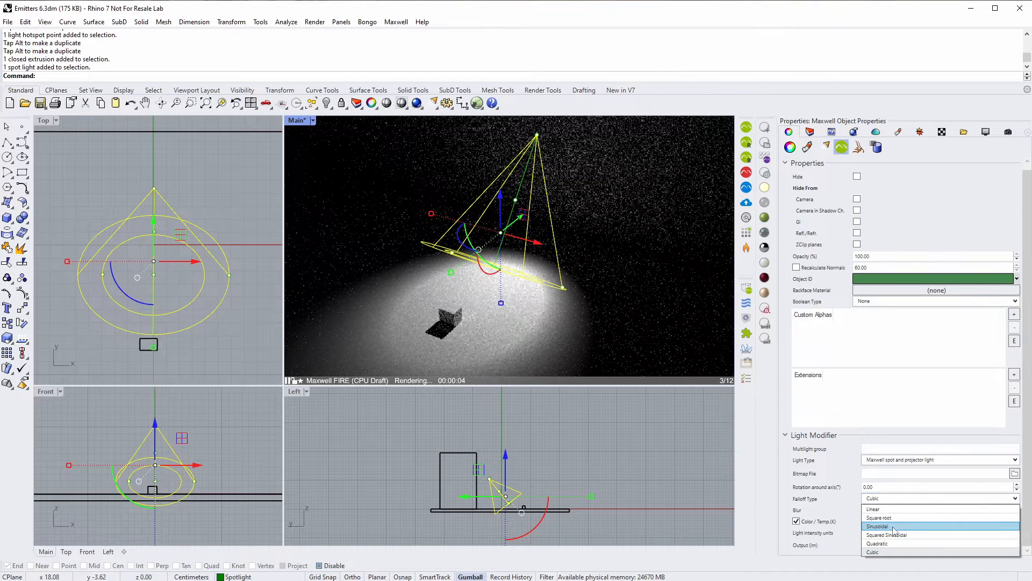
{"action": "left_click", "coordinate": [896, 527]}
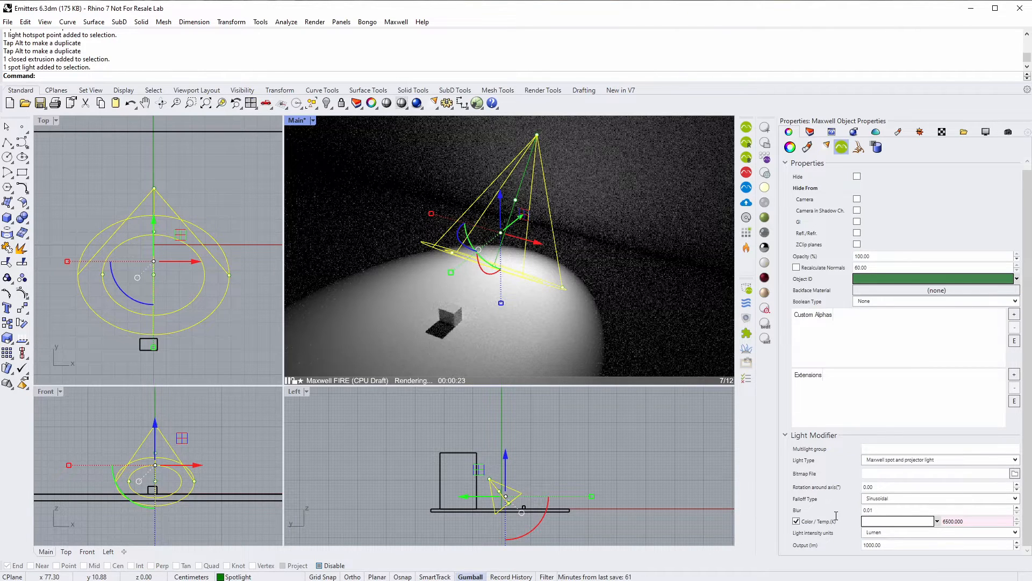
- Set the spotlight's Light Modifier blur to 20
{"action": "double_click", "coordinate": [866, 511]}
{"action": "type", "text": "20"}
{"action": "key", "text": "Return"}
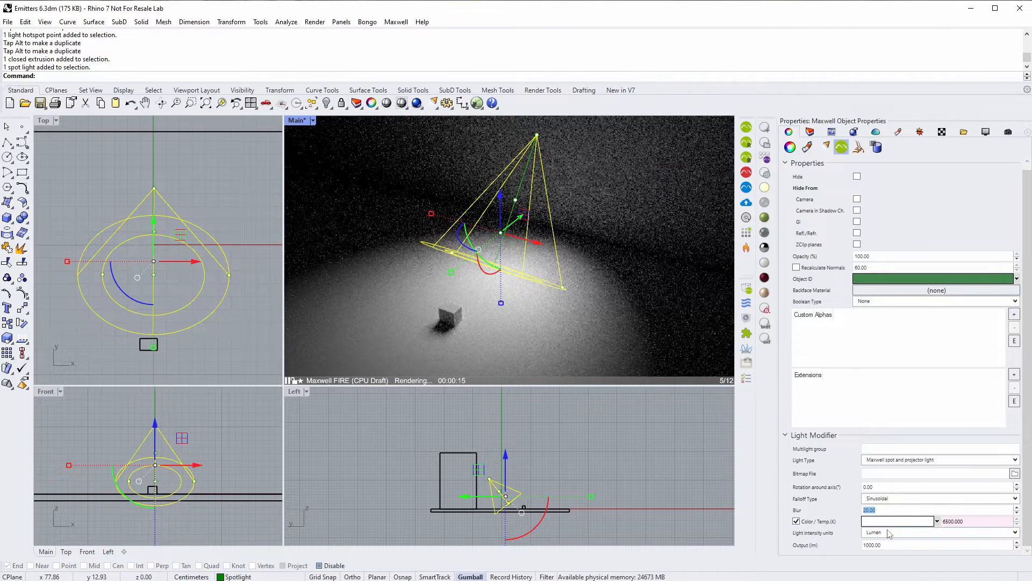
- Paste the Ben-Hur.jpg path into Bitmap File so the spotlight projects it
{"action": "left_click", "coordinate": [873, 486]}
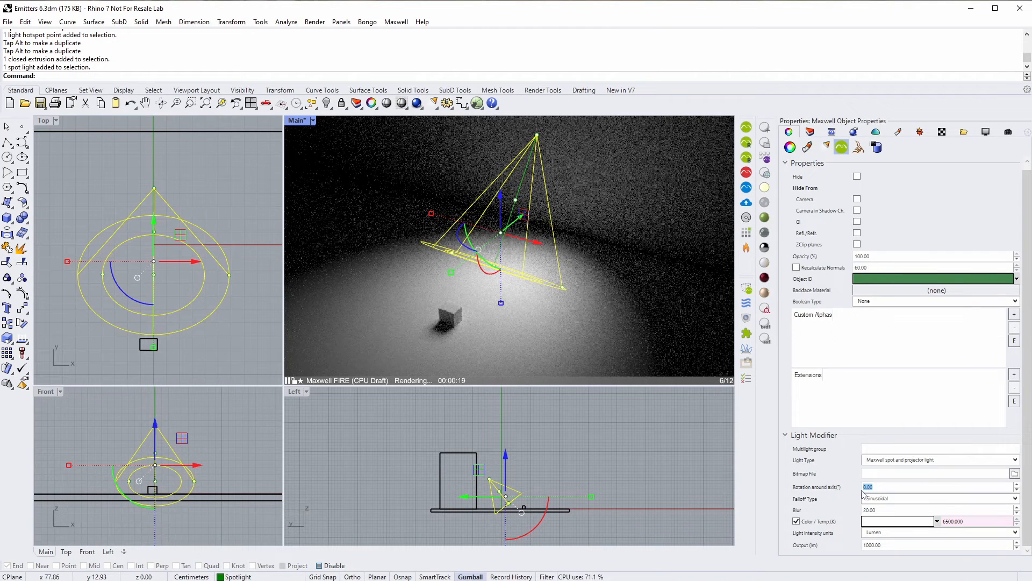
{"action": "left_click", "coordinate": [889, 474]}
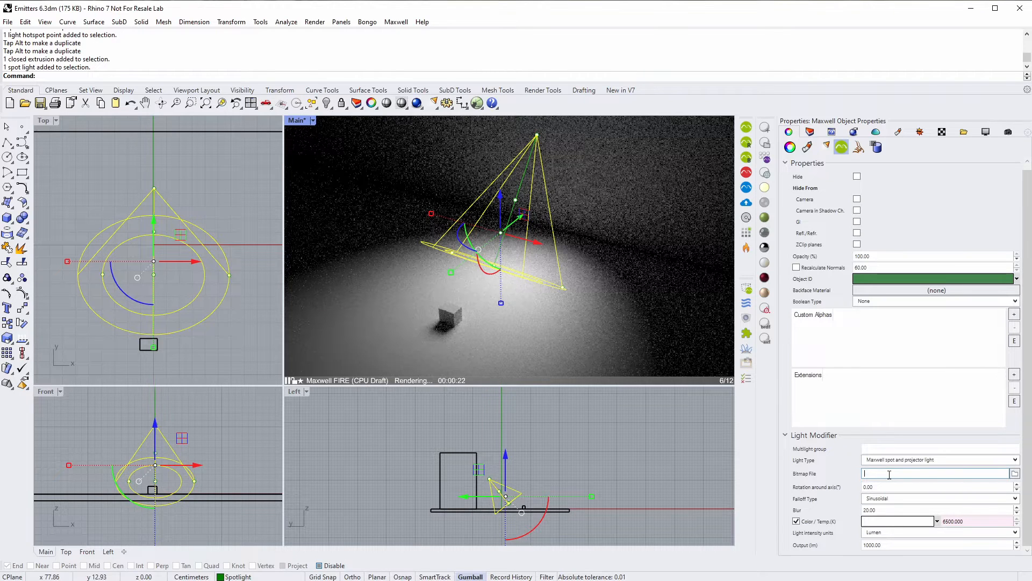
{"action": "type", "text": "T:\\Especificos\\Ben-Hur.jpg"}
{"action": "key", "text": "Return"}
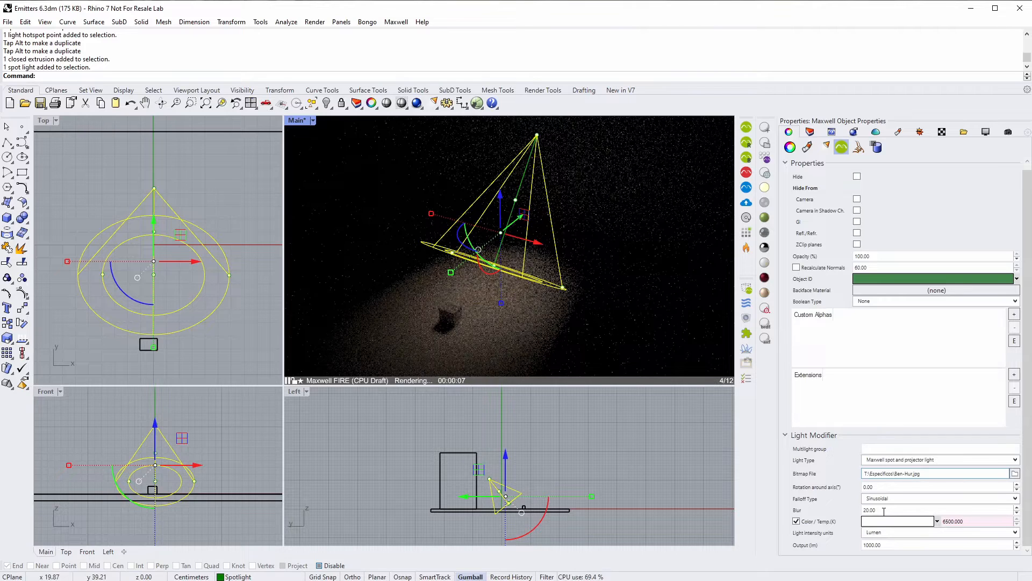
- Change the projector blur to 0.01 and the light output to 5000 lumens
{"action": "left_click_drag", "start_coordinate": [883, 510], "coordinate": [824, 515]}
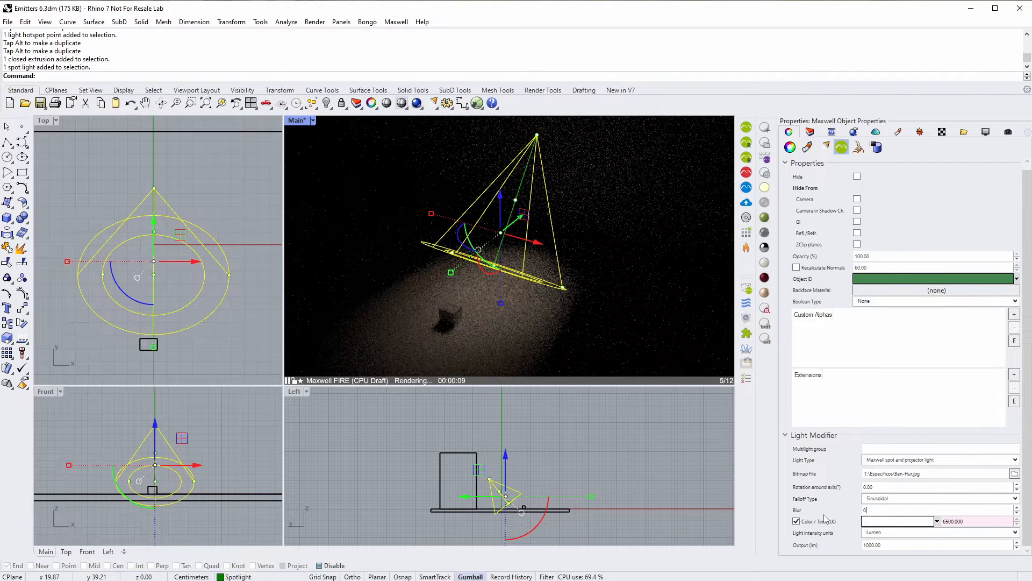
{"action": "type", "text": "0.01"}
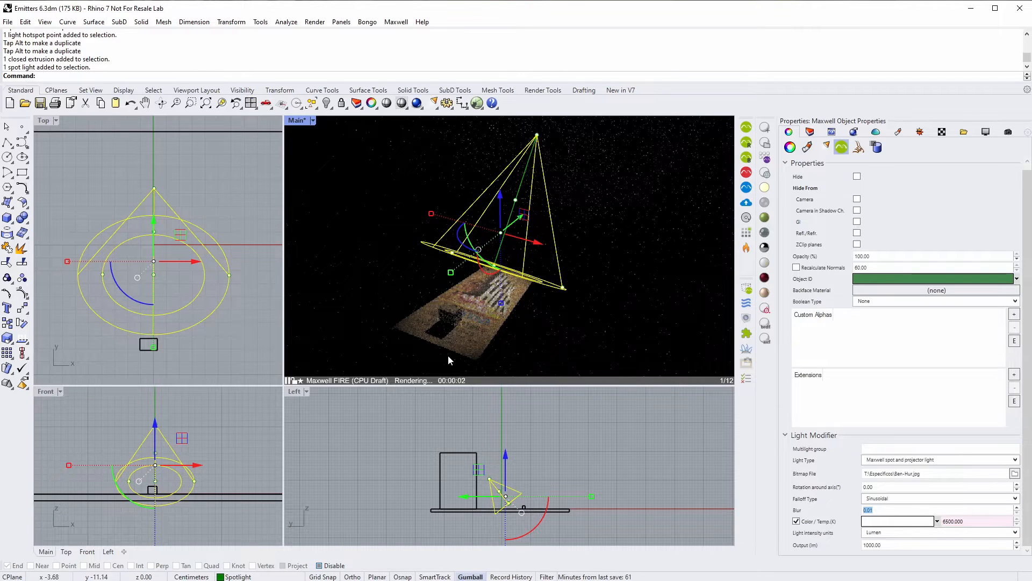
{"action": "left_click", "coordinate": [869, 546]}
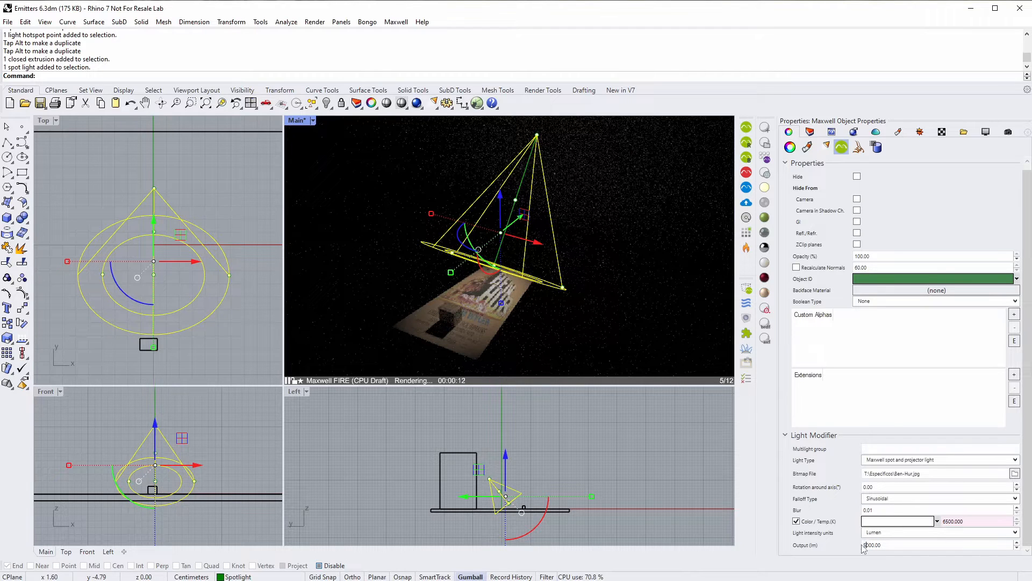
{"action": "key", "text": "Return"}
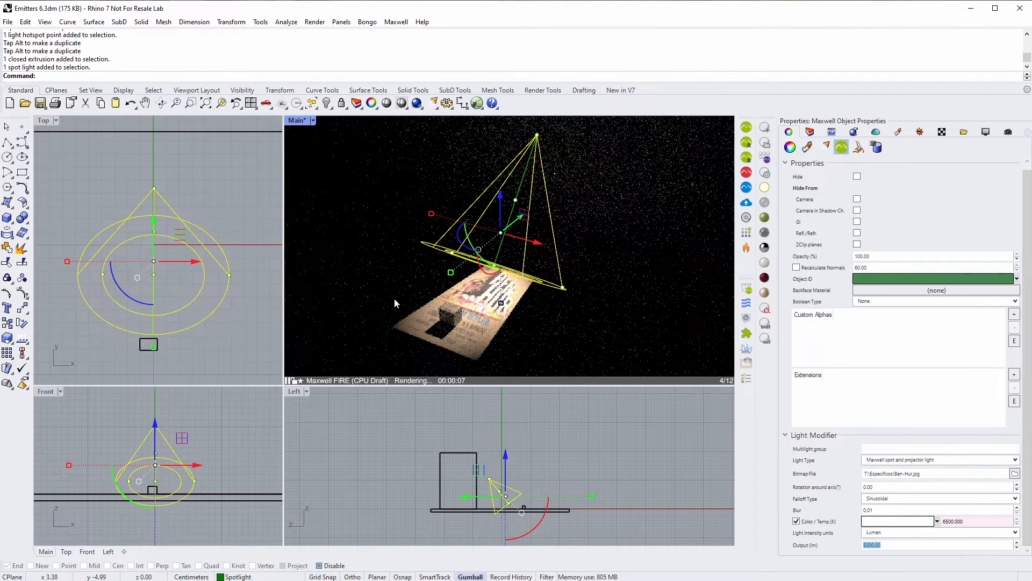
- Uncheck Color/Temp and set the spotlight's colour temperature to 3200 K
{"action": "left_click", "coordinate": [795, 522]}
{"action": "double_click", "coordinate": [969, 523]}
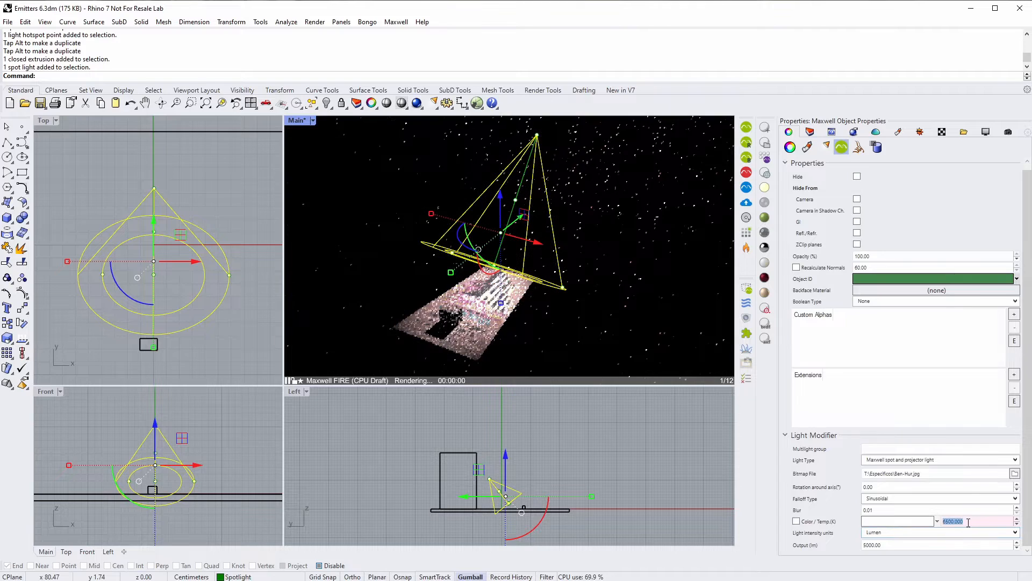
{"action": "type", "text": "32"}
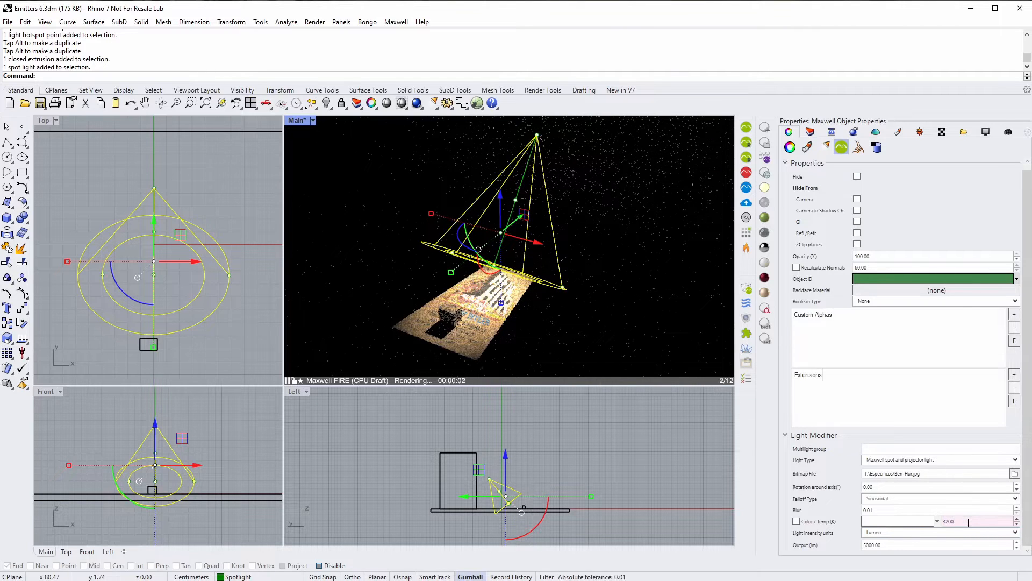
{"action": "type", "text": "000"}
{"action": "key", "text": "Return"}
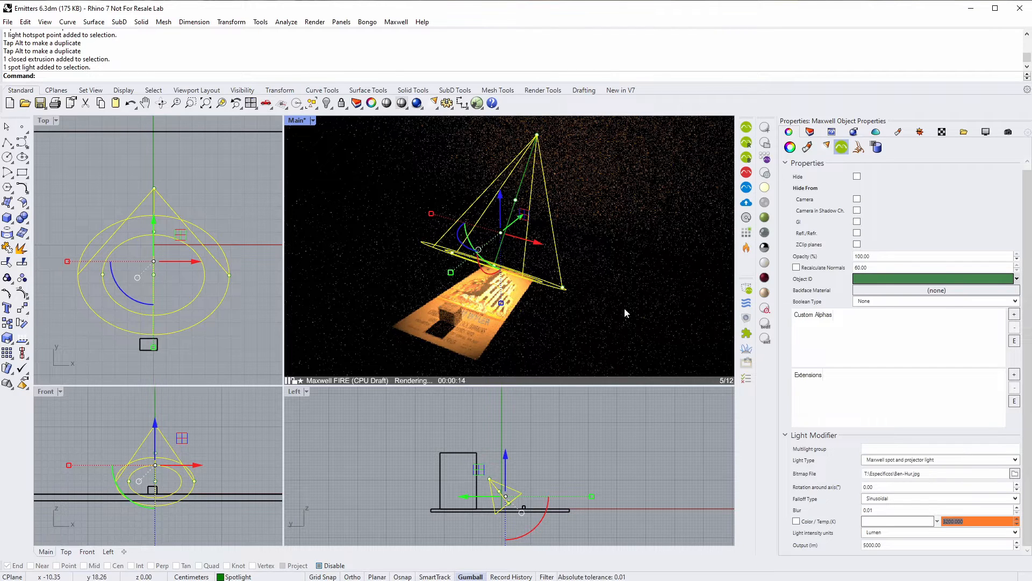
- Rotate the projected Ben-Hur image 90 degrees around the axis
{"action": "double_click", "coordinate": [879, 486]}
{"action": "type", "text": "90"}
{"action": "key", "text": "Return"}
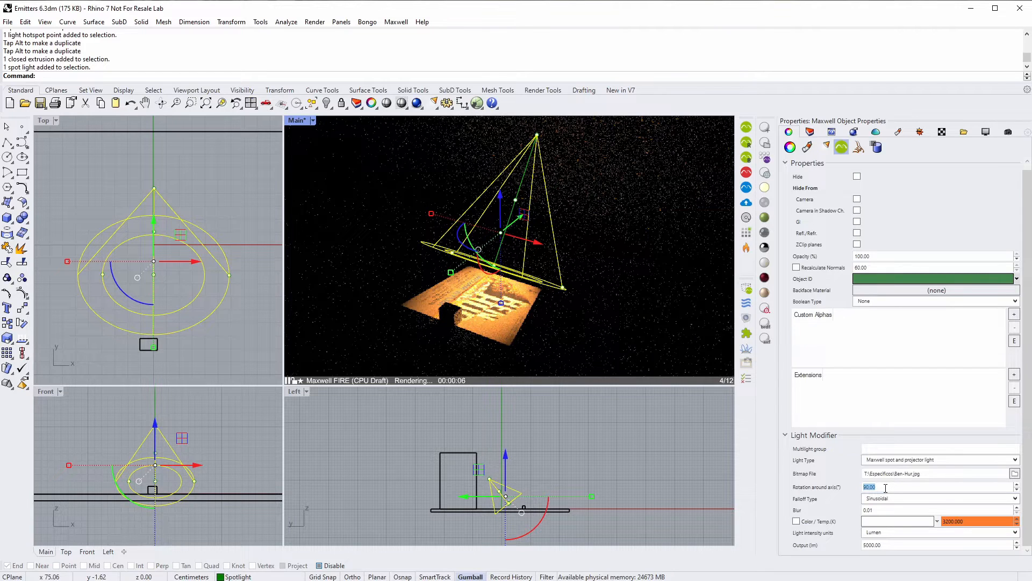
- Switch the spotlight's Light Type to Maxwell IES light
{"action": "left_click", "coordinate": [1014, 461]}
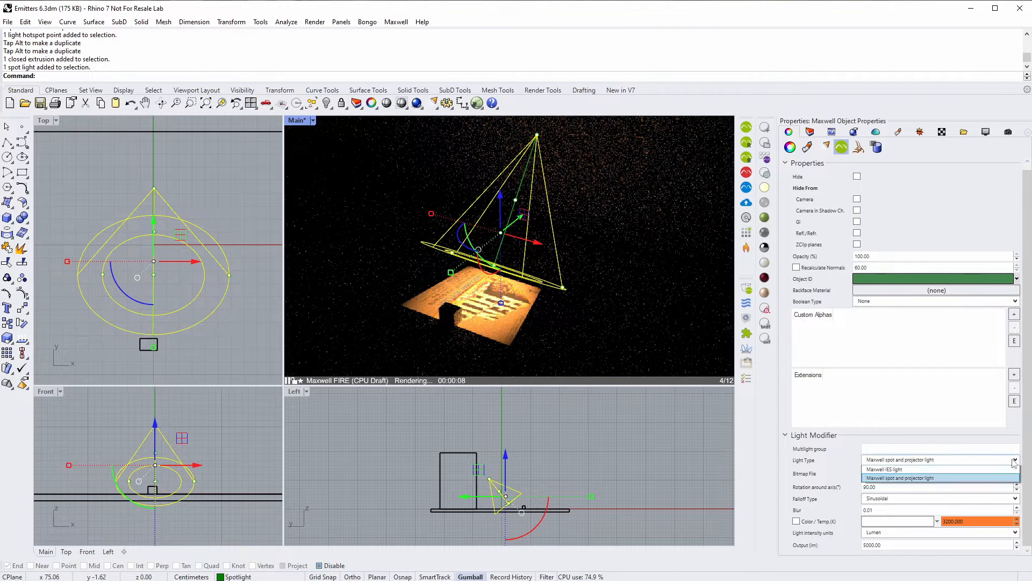
{"action": "left_click", "coordinate": [905, 479]}
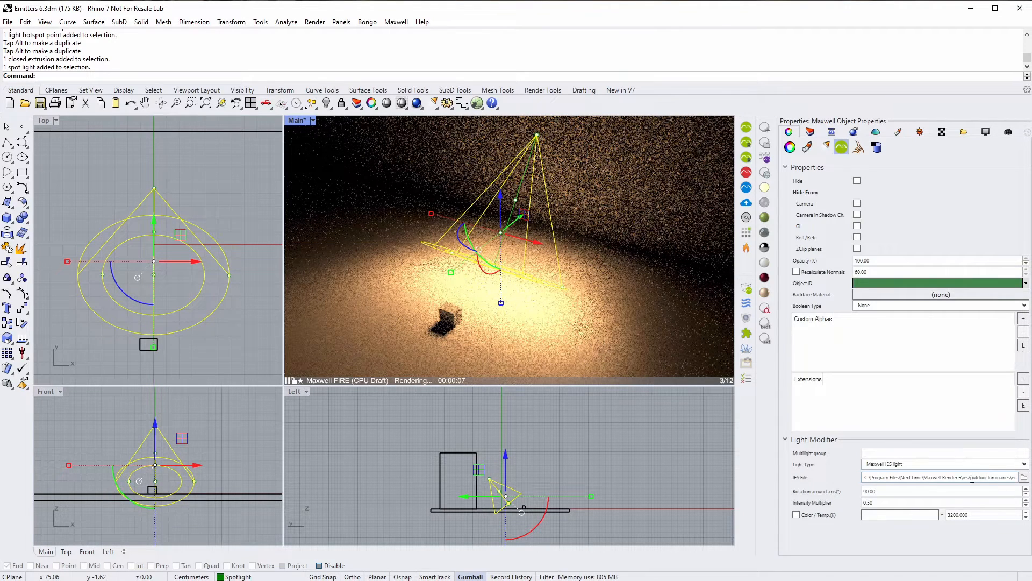
- Inspect the IES file path and intensity multiplier, toggling Color/Temp on and back off
{"action": "left_click", "coordinate": [952, 477]}
{"action": "left_click", "coordinate": [951, 478]}
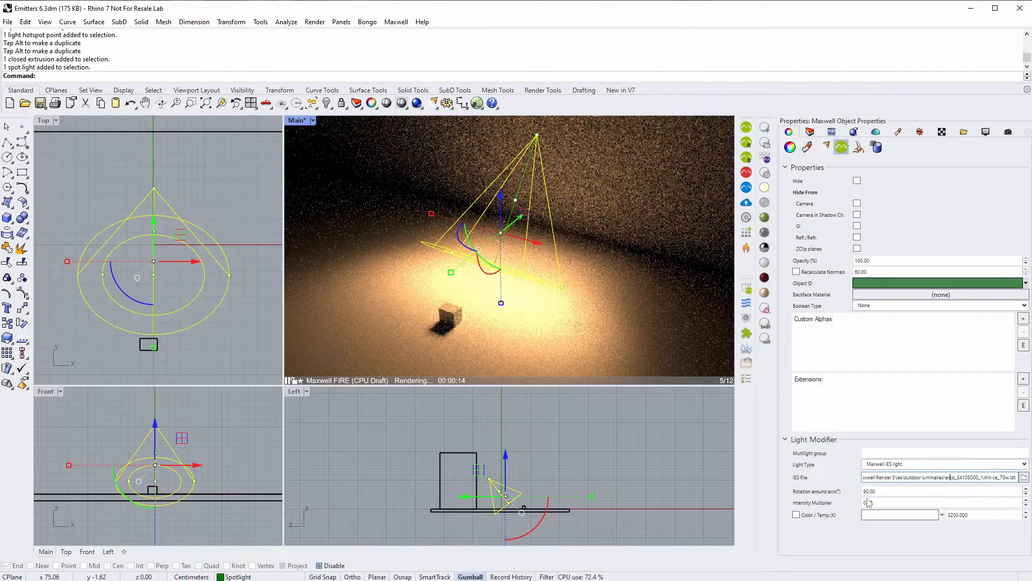
{"action": "double_click", "coordinate": [877, 506]}
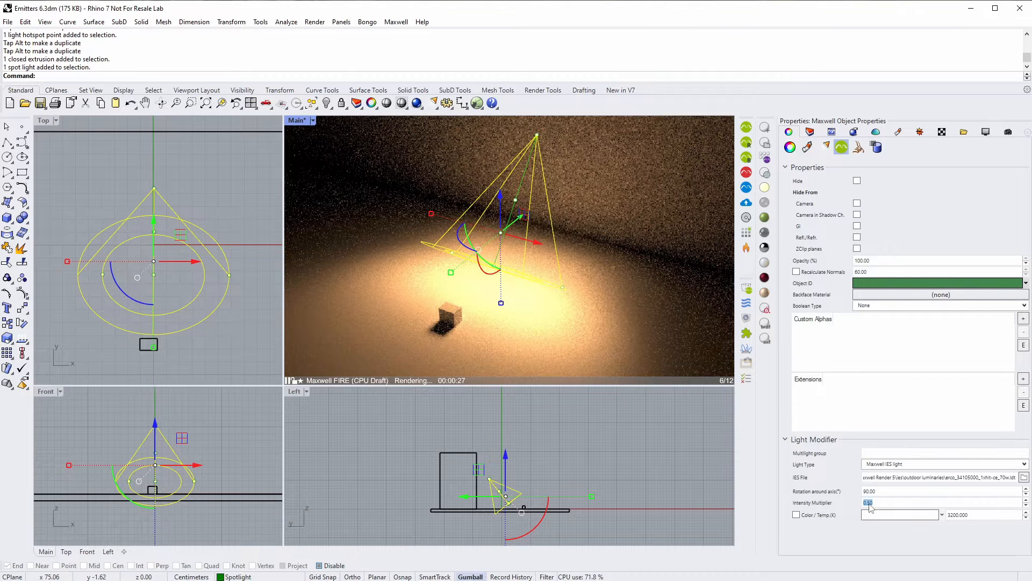
{"action": "left_click", "coordinate": [797, 514]}
{"action": "left_click", "coordinate": [796, 515]}
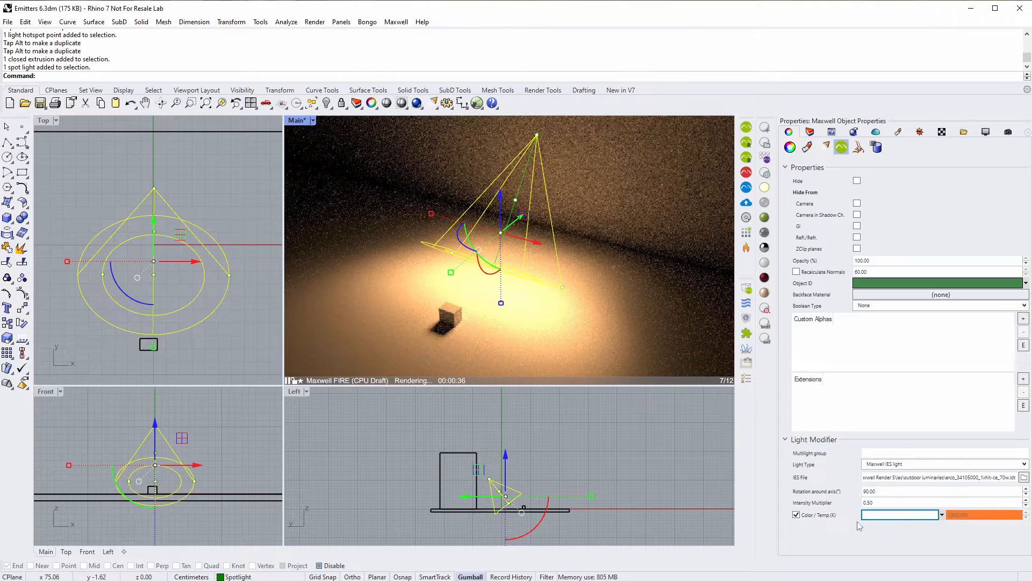
{"action": "left_click", "coordinate": [796, 515]}
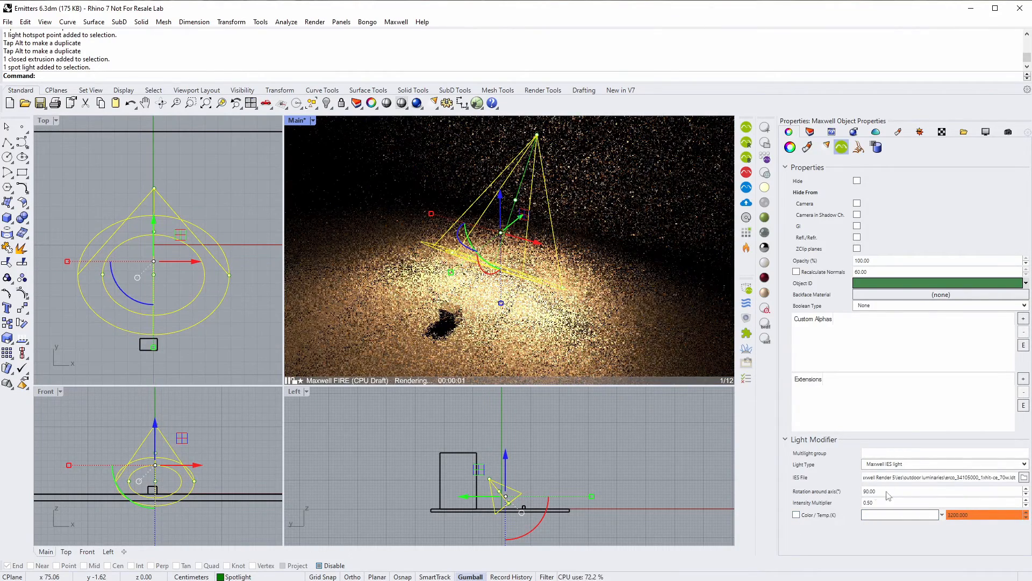
- Set the IES light's rotation around axis to 0
{"action": "double_click", "coordinate": [887, 492]}
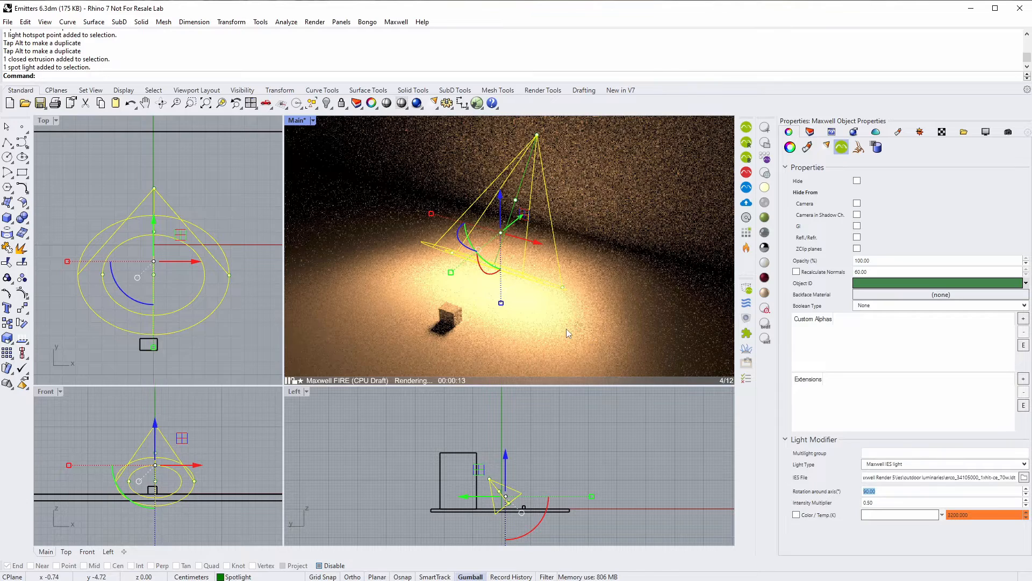
{"action": "type", "text": "0"}
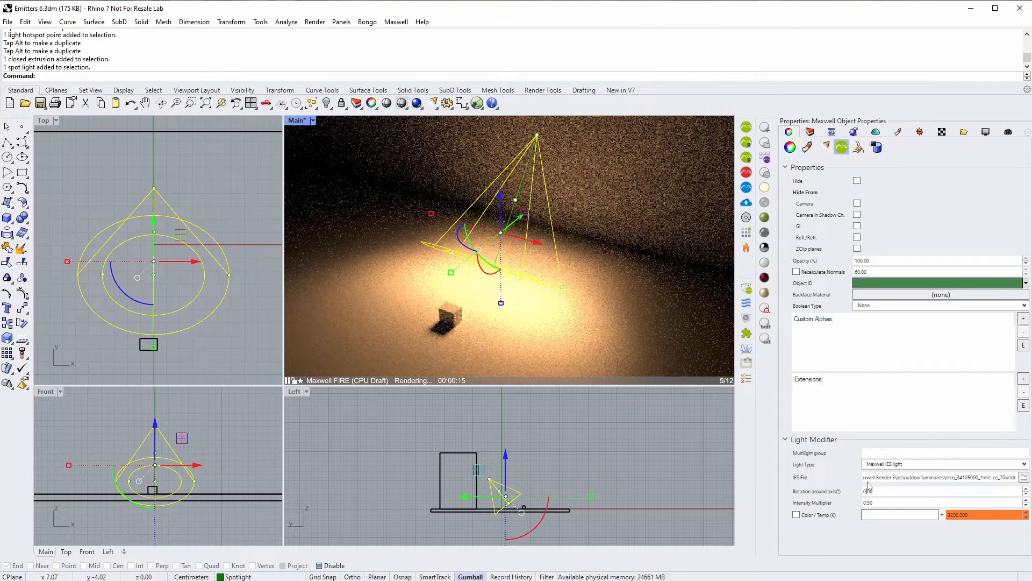
{"action": "key", "text": "Return"}
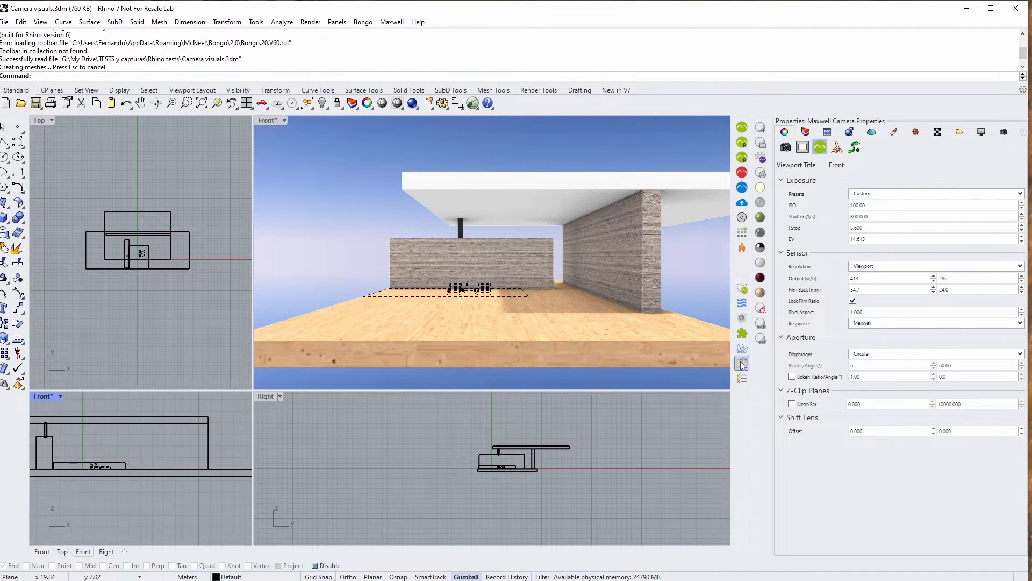
- Toggle Maxwell camera visuals to show the Front view film frame (41.78 x 24.00, 886 x 509)
{"action": "double_click", "coordinate": [742, 364]}
{"action": "left_click", "coordinate": [670, 359]}
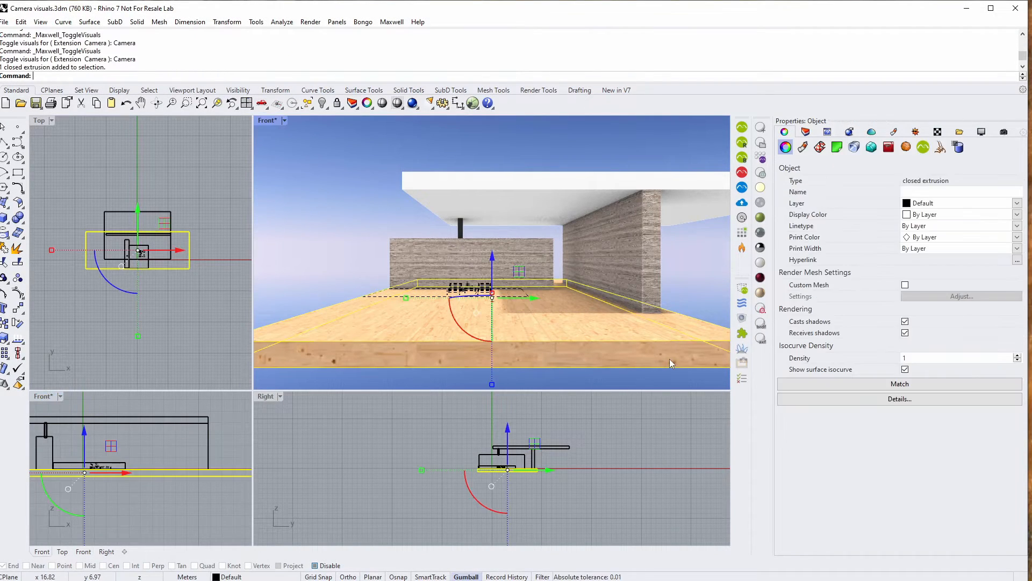
{"action": "left_click", "coordinate": [693, 376]}
{"action": "left_click", "coordinate": [743, 366]}
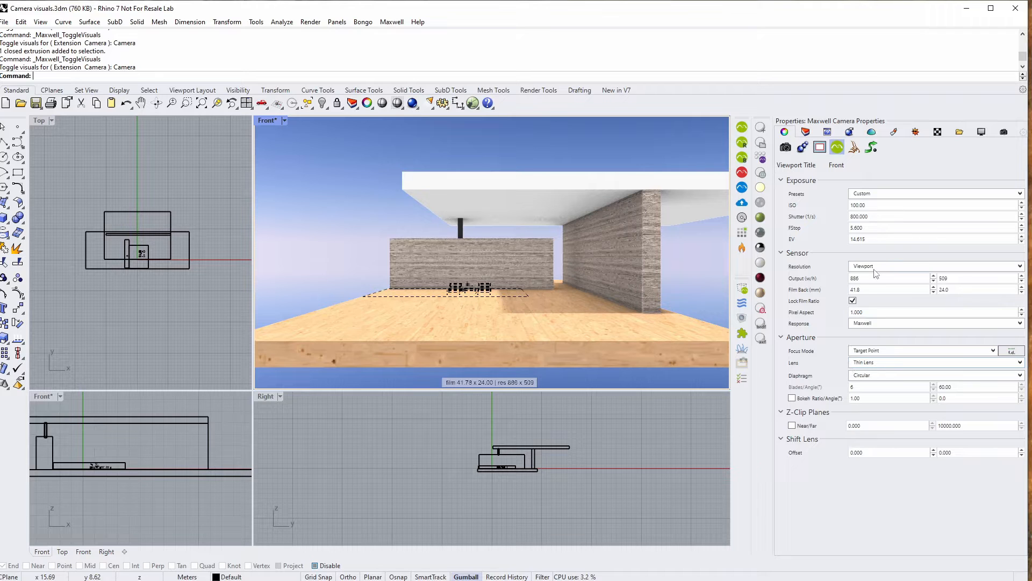
- Set the camera resolution preset to 800 x 600 and horizontal lens shift to 25
{"action": "left_click", "coordinate": [888, 268]}
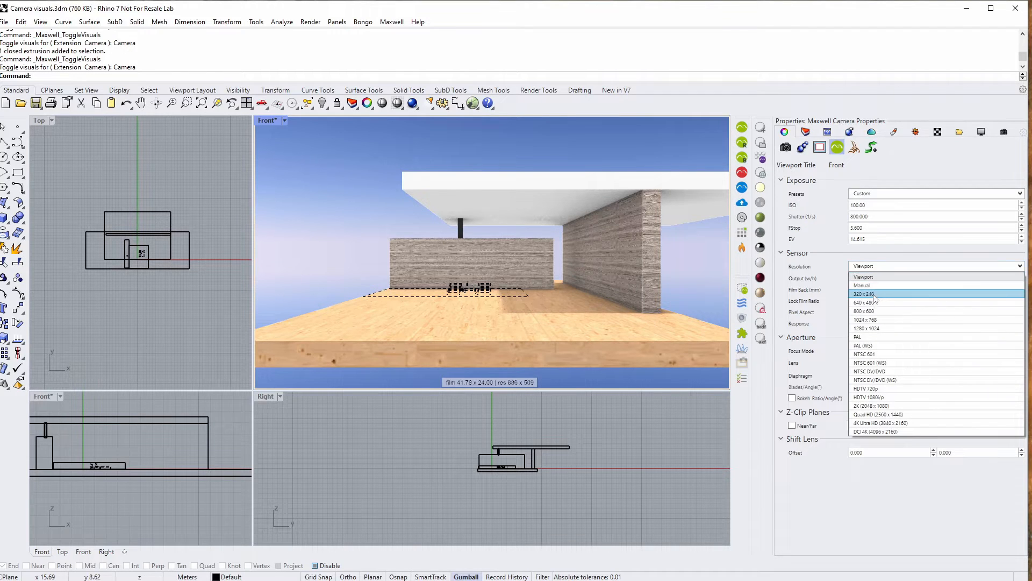
{"action": "left_click", "coordinate": [875, 312]}
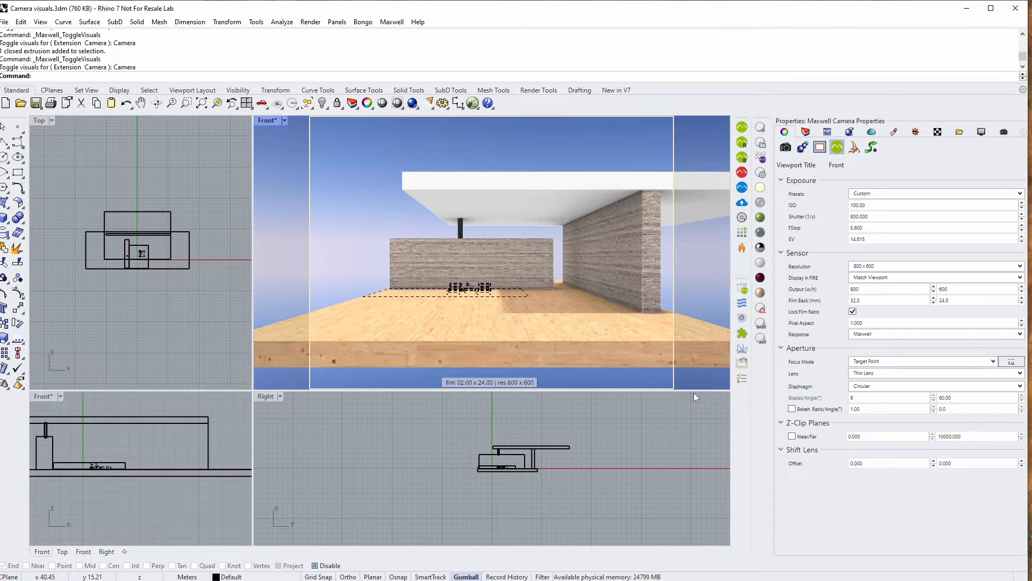
{"action": "left_click", "coordinate": [877, 464]}
{"action": "type", "text": "25"}
{"action": "key", "text": "Return"}
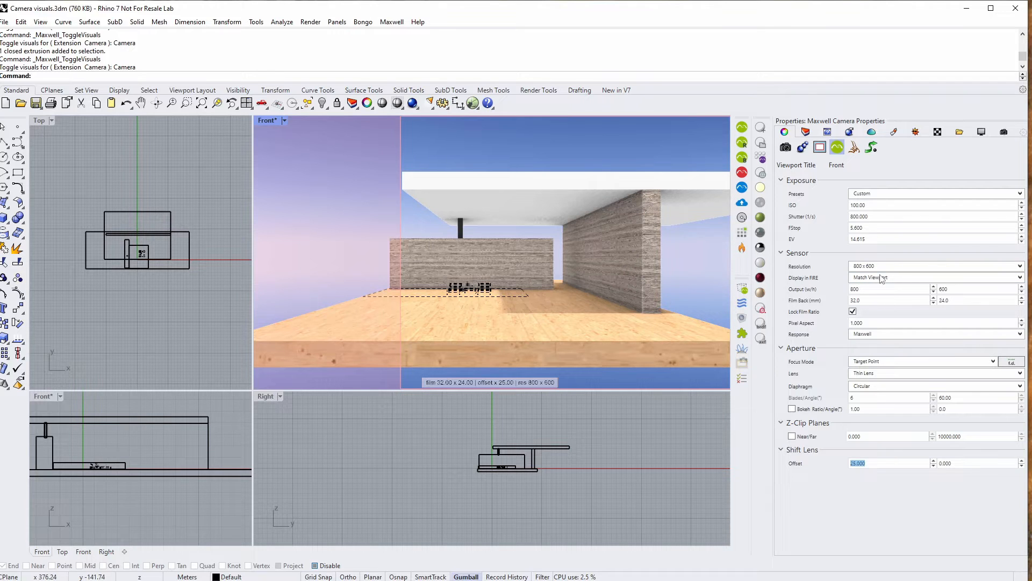
{"action": "left_click", "coordinate": [742, 249]}
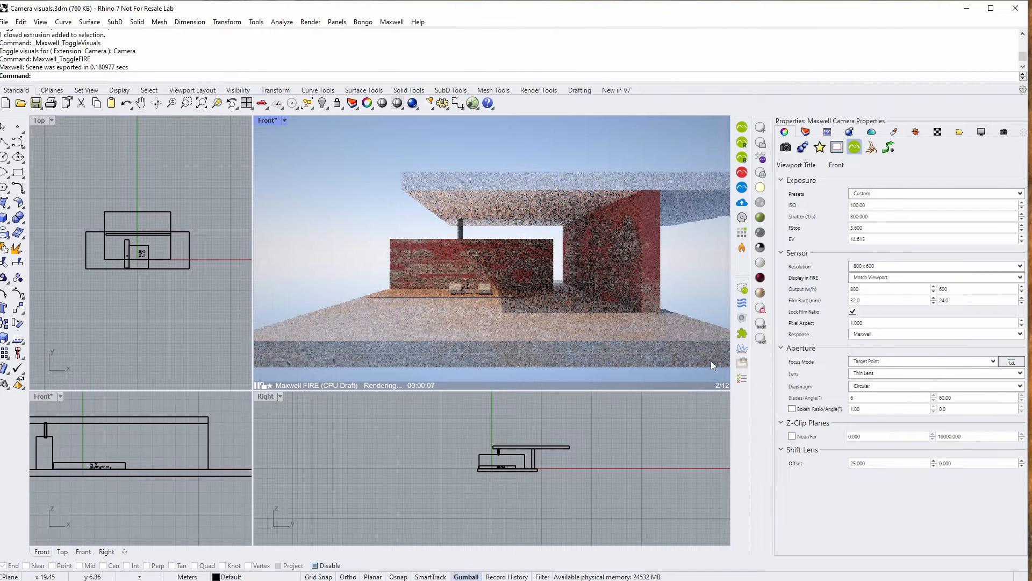
{"action": "left_click", "coordinate": [742, 249]}
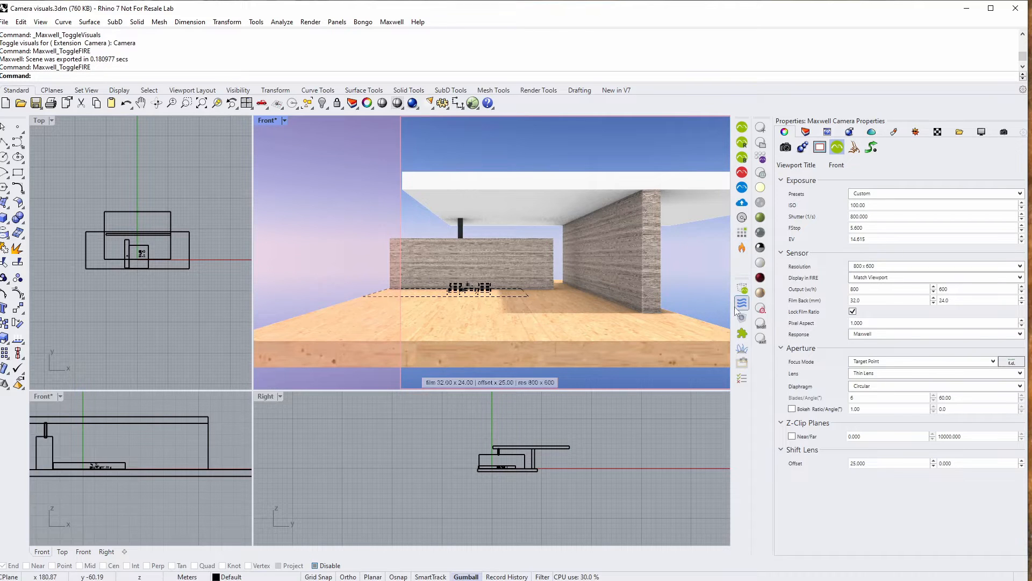
- Set the FIRE display to Final Render and restart the FIRE preview
{"action": "left_click", "coordinate": [897, 278]}
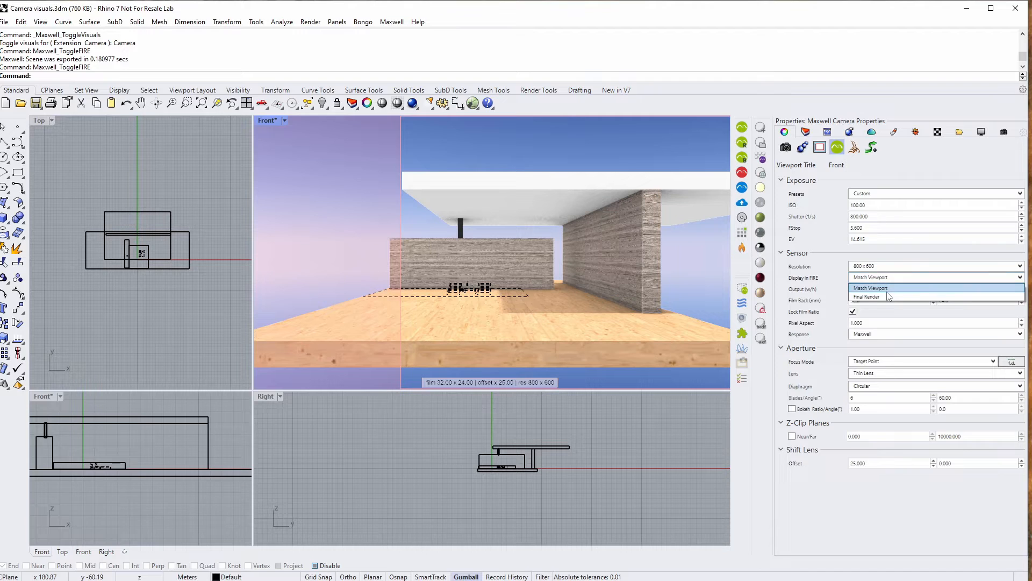
{"action": "left_click", "coordinate": [883, 297]}
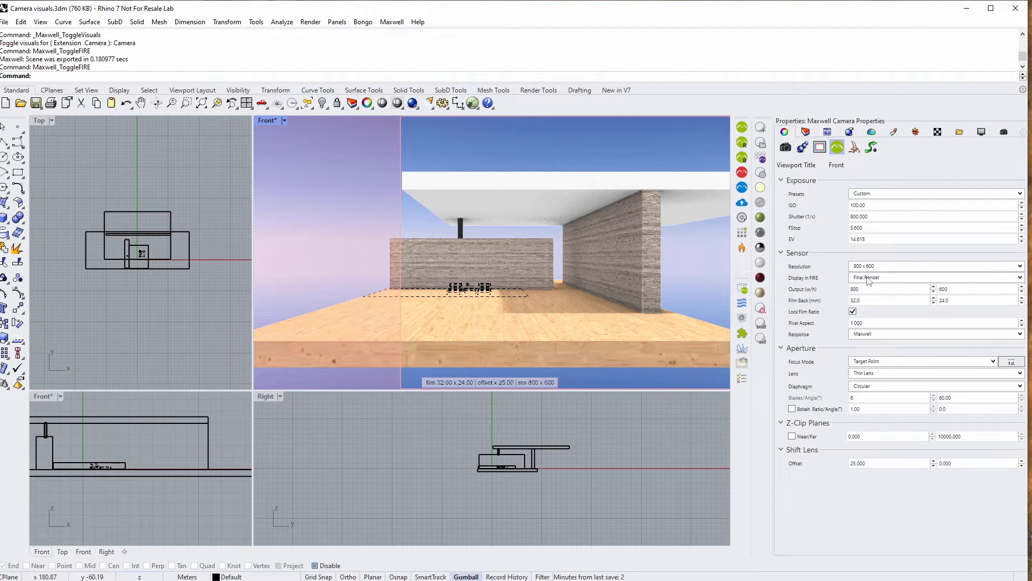
{"action": "left_click", "coordinate": [742, 247]}
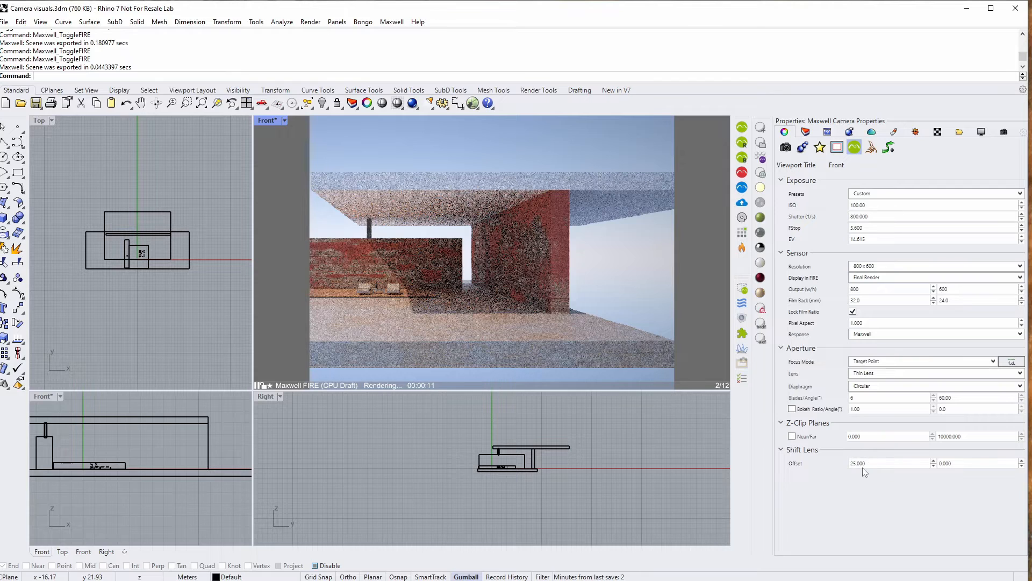
- Try a vertical lens shift of 25 with FIRE running, then stop FIRE and set it to 10
{"action": "double_click", "coordinate": [957, 466]}
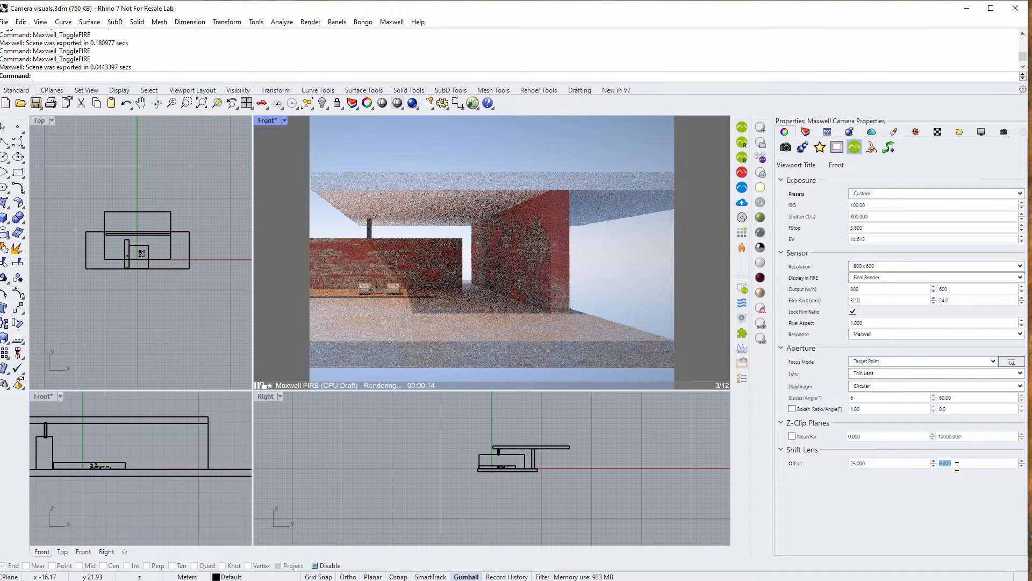
{"action": "type", "text": "25"}
{"action": "key", "text": "Return"}
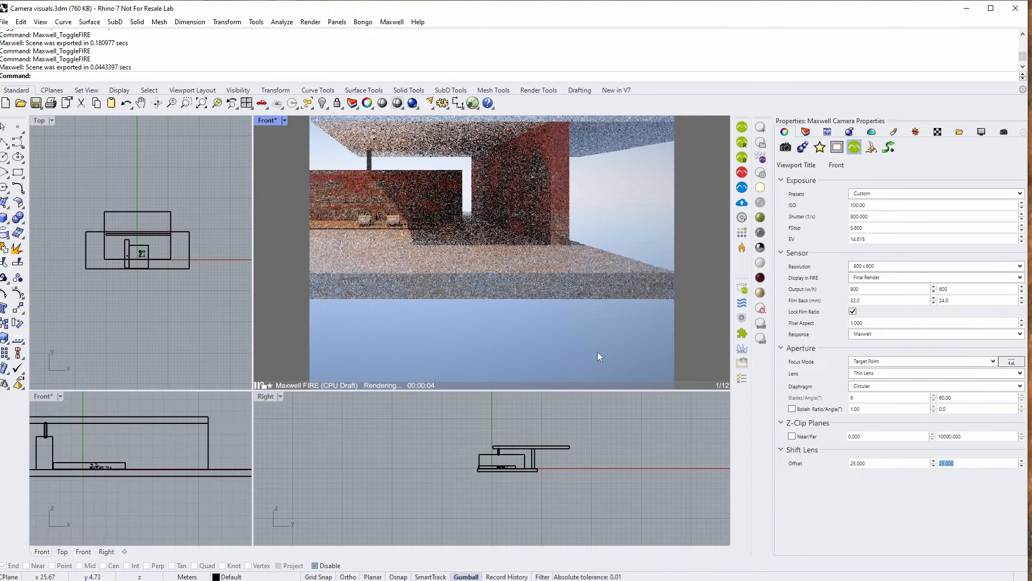
{"action": "left_click", "coordinate": [741, 250]}
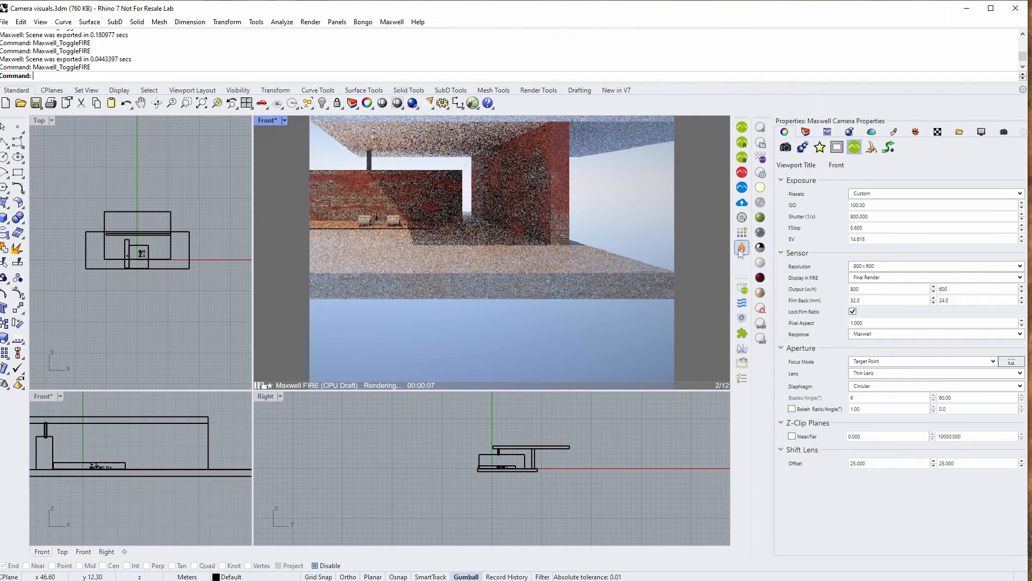
{"action": "left_click", "coordinate": [743, 363]}
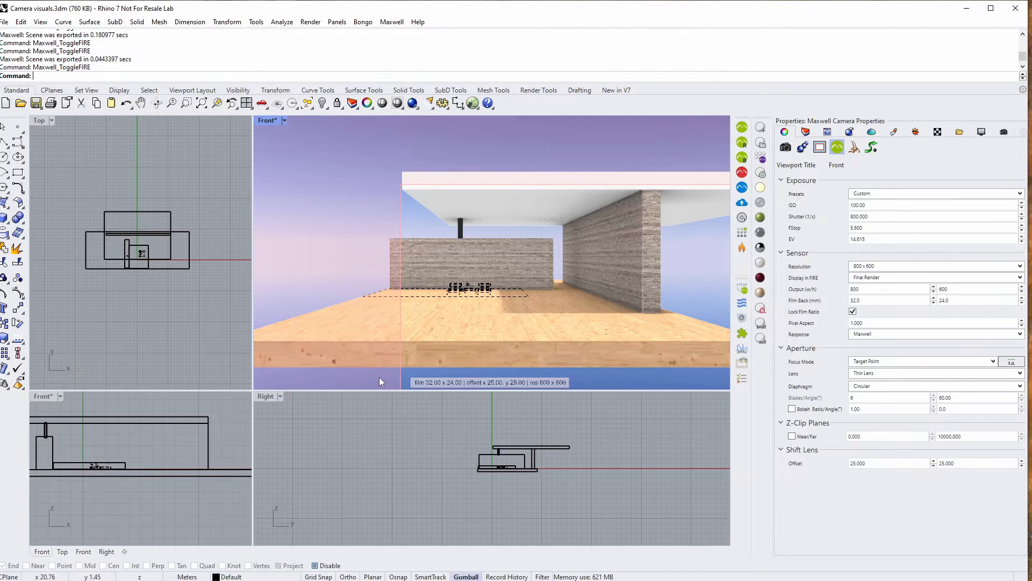
{"action": "double_click", "coordinate": [952, 461]}
{"action": "type", "text": "10"}
{"action": "key", "text": "Return"}
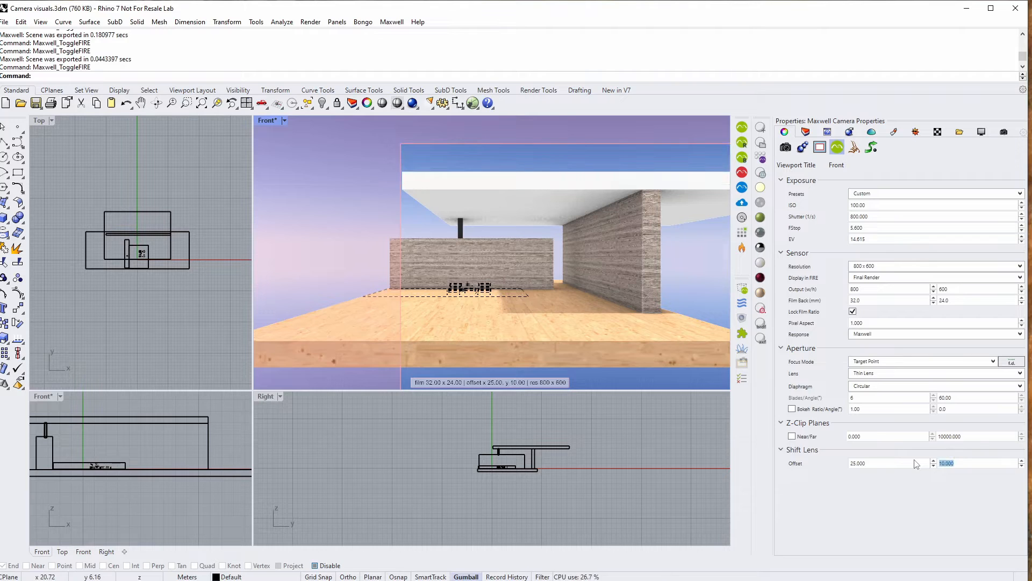
- Set the camera output size to 771 x 300
{"action": "left_click", "coordinate": [1021, 291]}
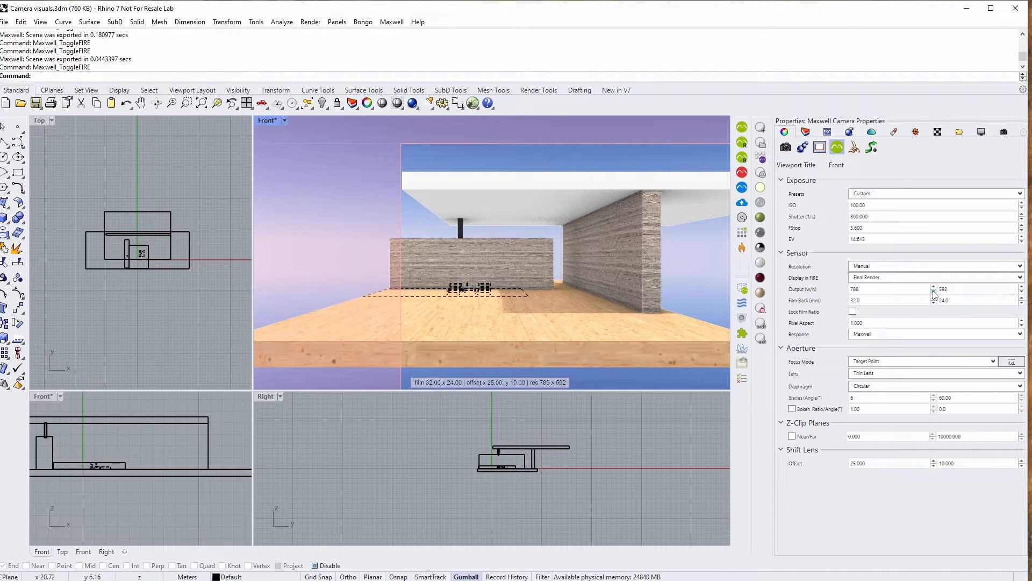
{"action": "left_click", "coordinate": [934, 293]}
{"action": "left_click", "coordinate": [934, 293]}
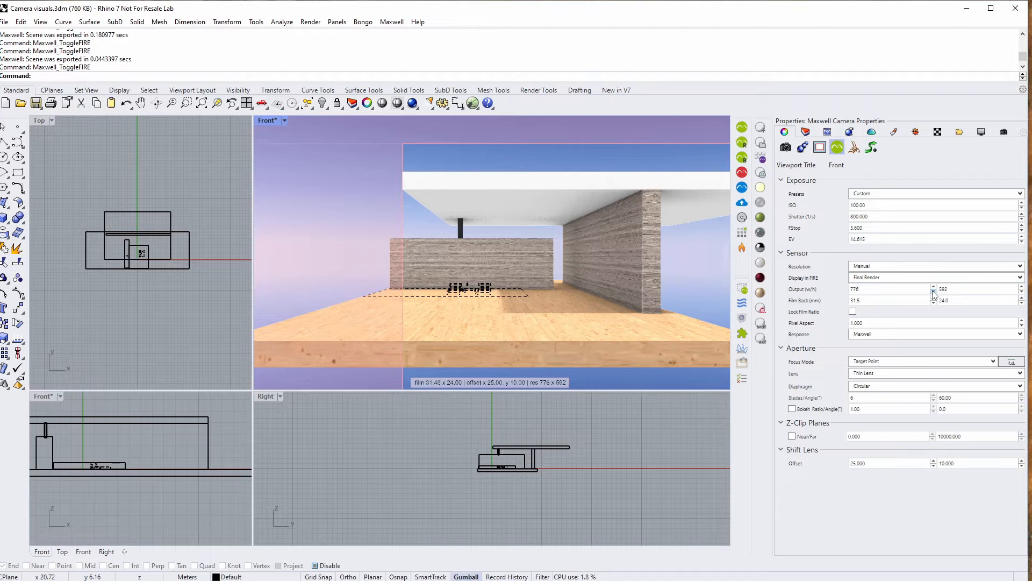
{"action": "left_click", "coordinate": [934, 293]}
{"action": "left_click_drag", "start_coordinate": [962, 289], "coordinate": [908, 292]}
{"action": "key", "text": "Return"}
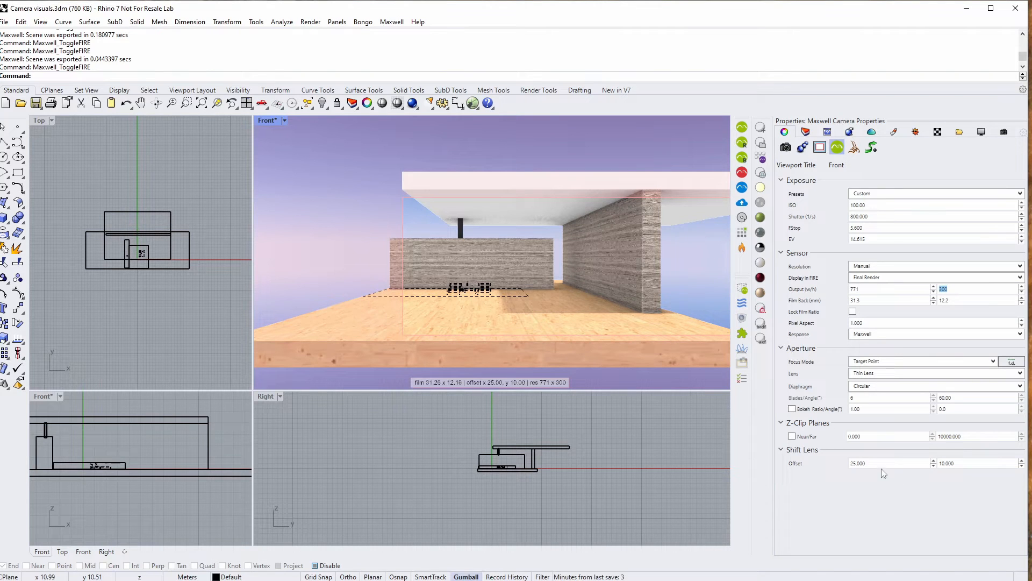
- Set the horizontal lens shift to 10, making the shift 10 x 10
{"action": "double_click", "coordinate": [860, 463]}
{"action": "type", "text": "10"}
{"action": "key", "text": "Return"}
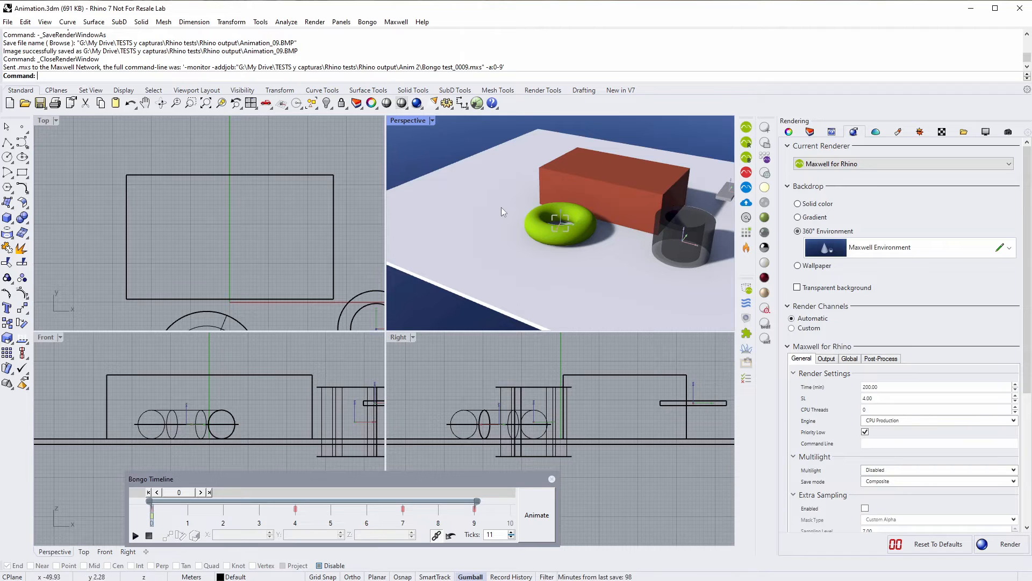
- Scrub the Bongo timeline, then check Maxwell output: name Bongo test, PNG 8, Anim 2 folder
{"action": "left_click_drag", "start_coordinate": [181, 493], "coordinate": [100, 499]}
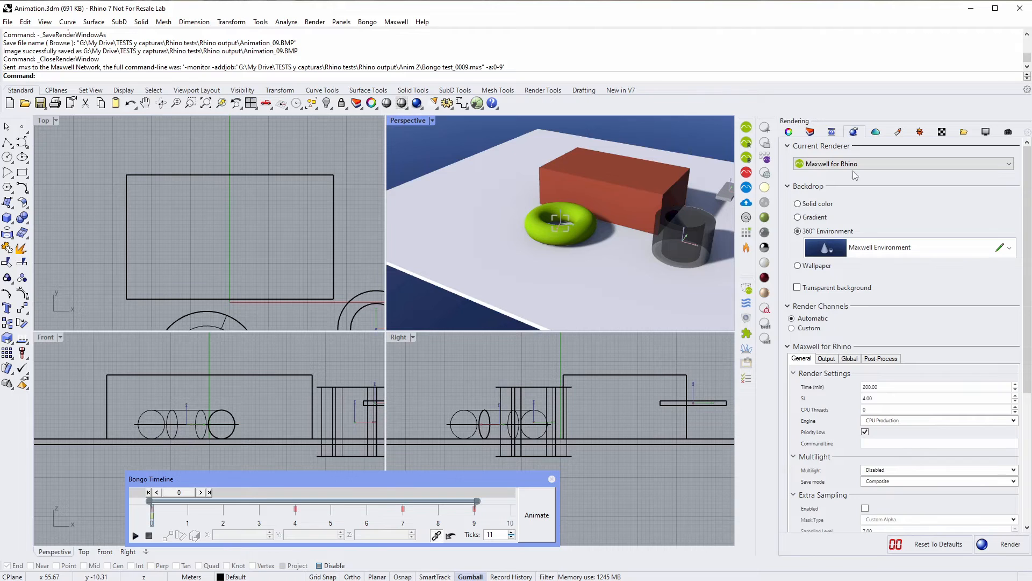
{"action": "left_click", "coordinate": [826, 359]}
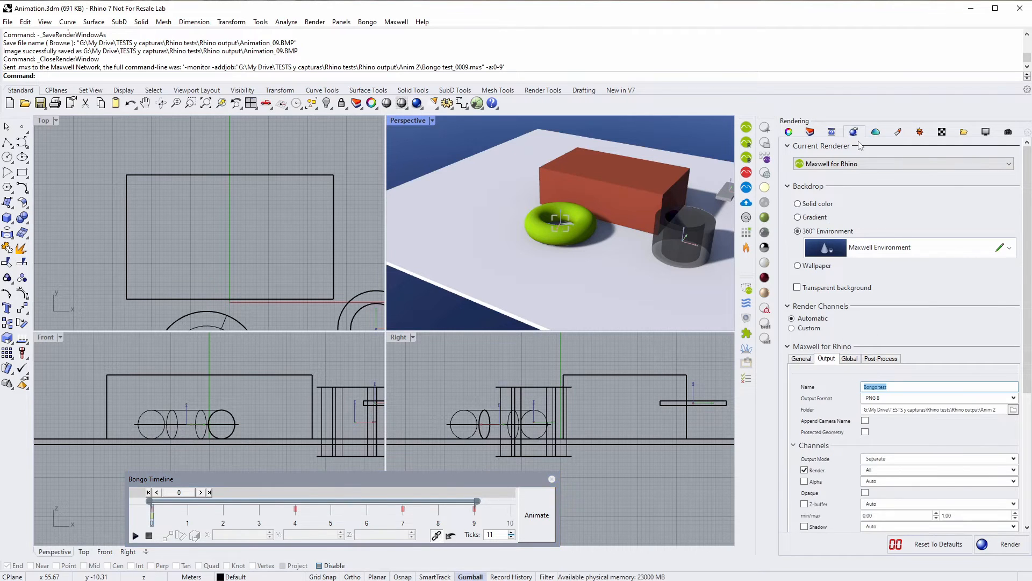
{"action": "left_click", "coordinate": [1004, 411]}
{"action": "left_click", "coordinate": [903, 386]}
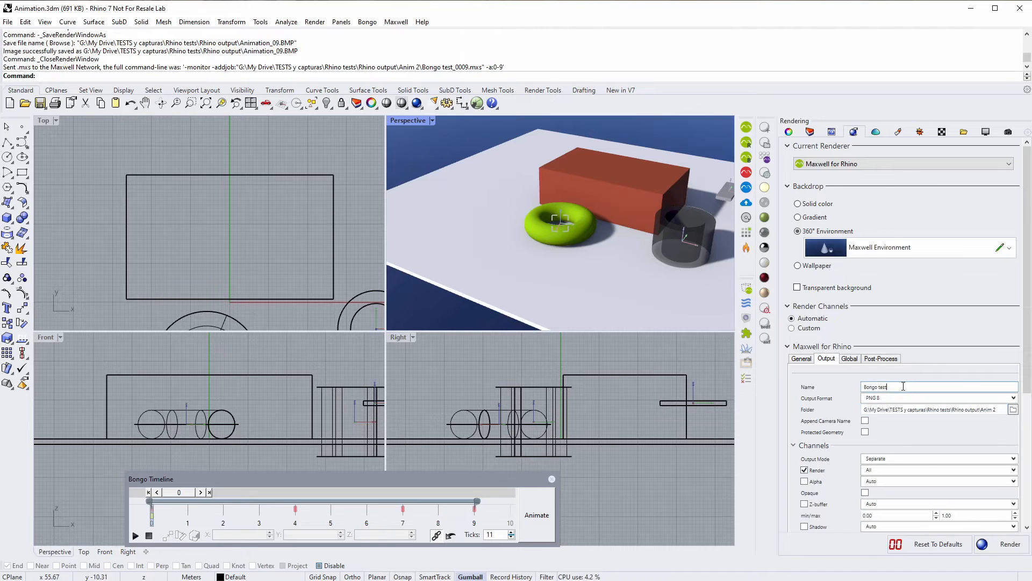
{"action": "triple_click", "coordinate": [903, 386]}
{"action": "left_click", "coordinate": [367, 22]}
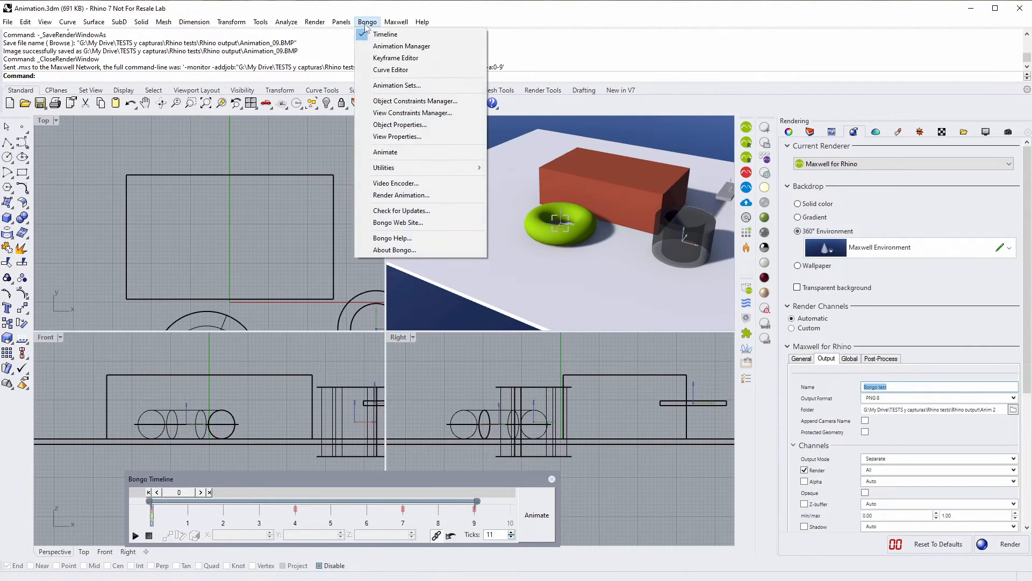
- In Bongo Render Animation, set the target renderer to Maxwell for Rhino and frame format to JPG
{"action": "left_click", "coordinate": [401, 195]}
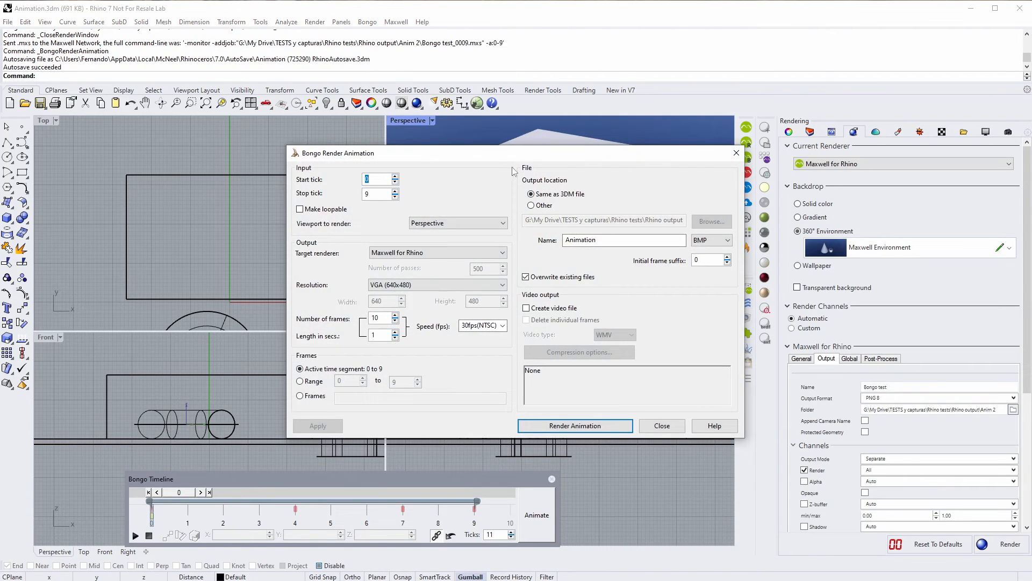
{"action": "left_click_drag", "start_coordinate": [519, 156], "coordinate": [355, 153]}
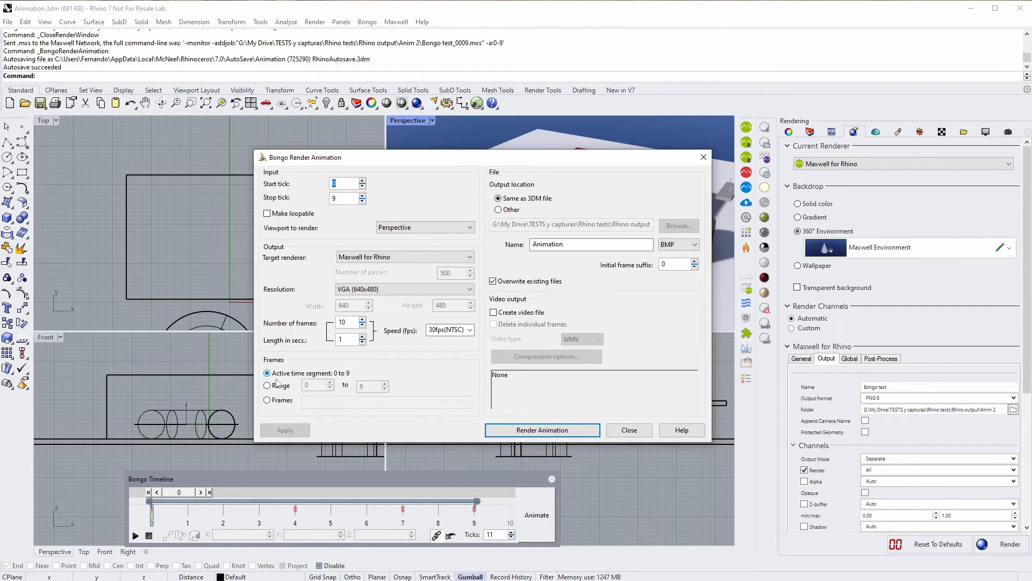
{"action": "left_click", "coordinate": [399, 257]}
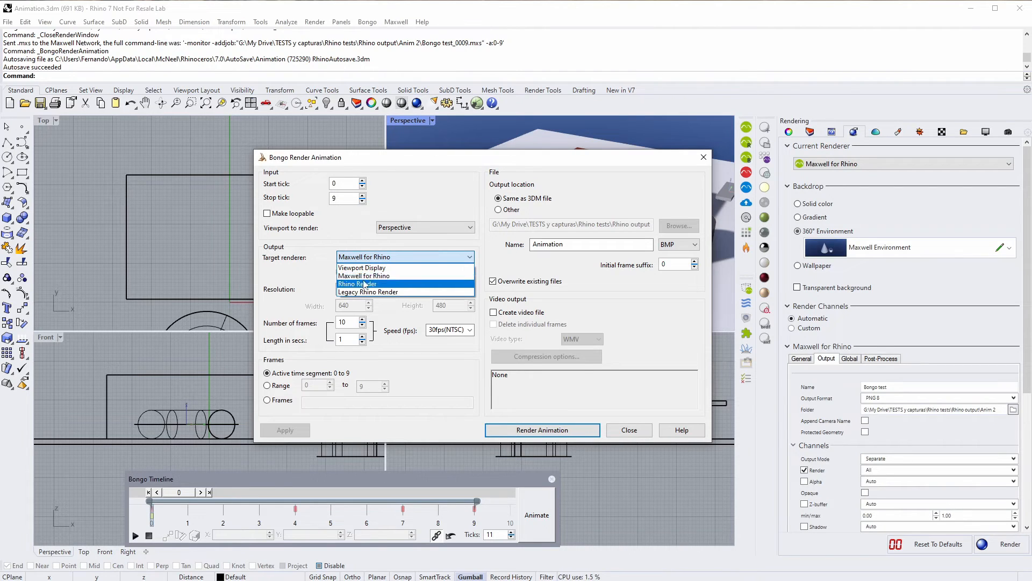
{"action": "left_click", "coordinate": [383, 276]}
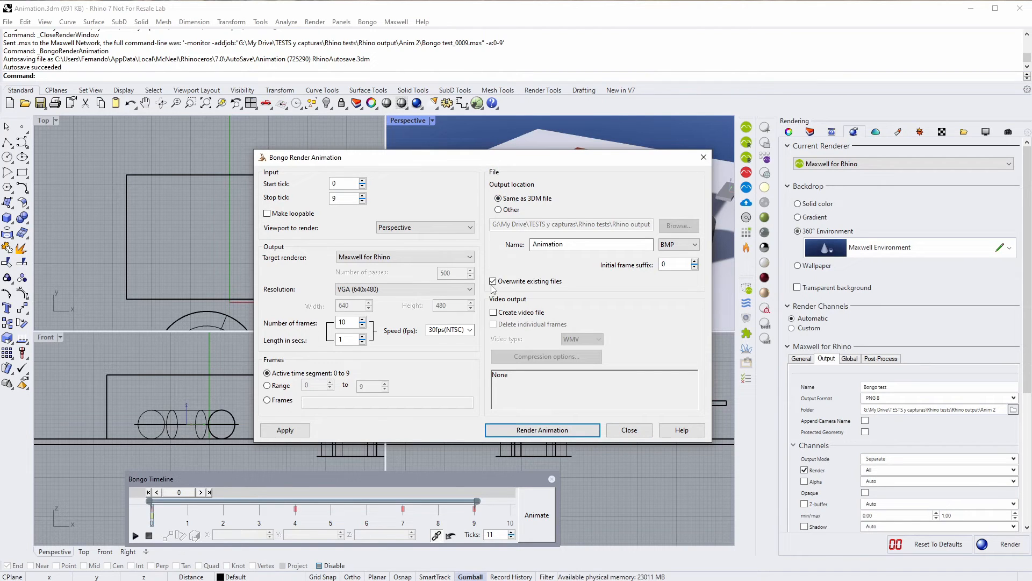
{"action": "left_click", "coordinate": [677, 244]}
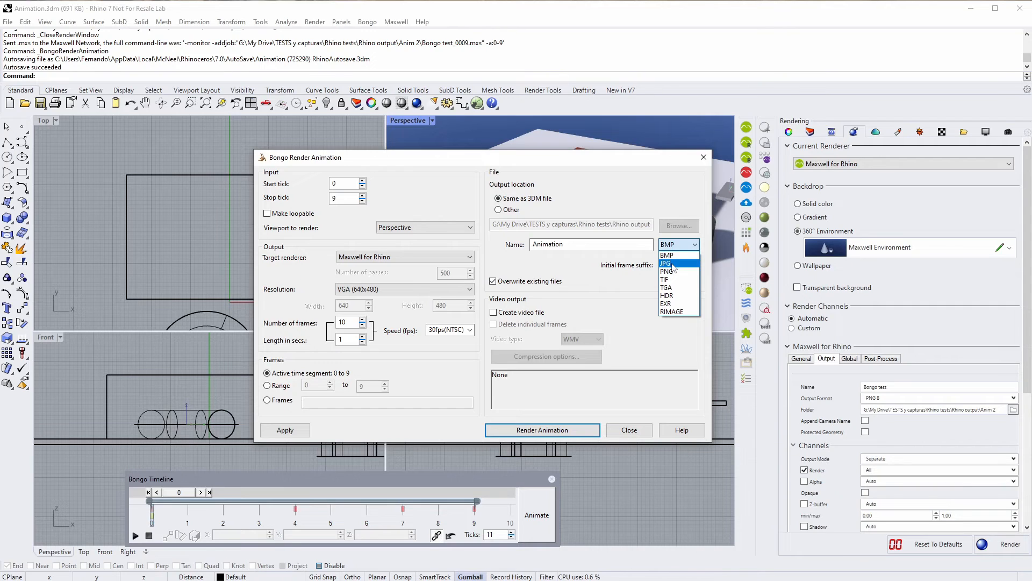
{"action": "left_click", "coordinate": [667, 264]}
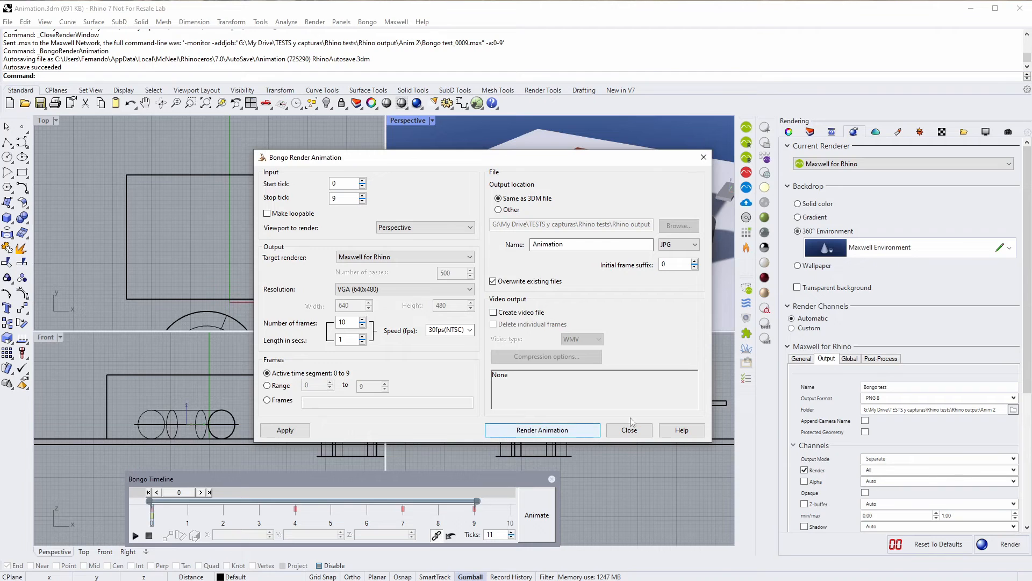
- Export all 10 Bongo frames and bring up the Maxwell Animation Controls
{"action": "left_click", "coordinate": [543, 430]}
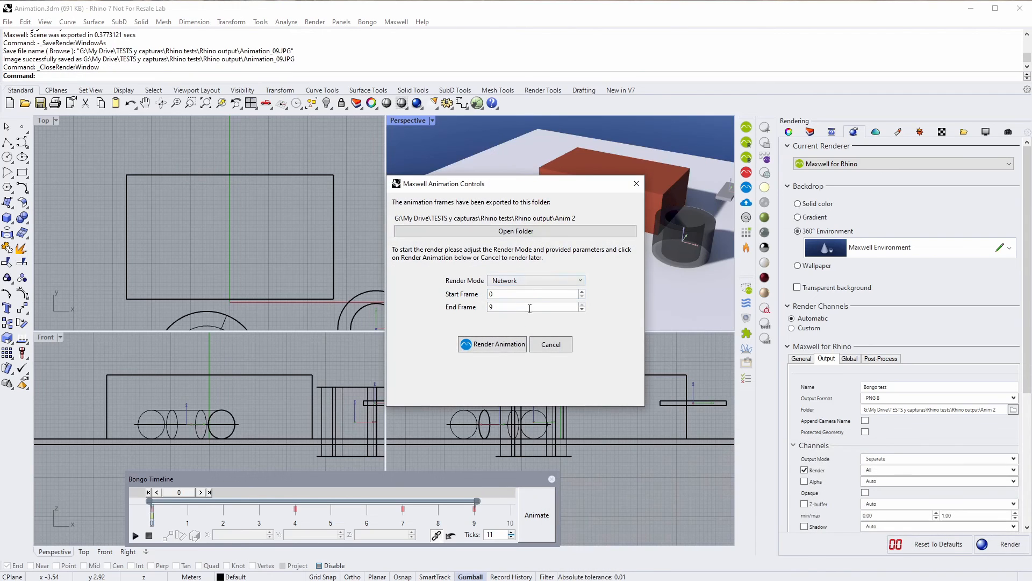
{"action": "left_click_drag", "start_coordinate": [525, 192], "coordinate": [486, 189]}
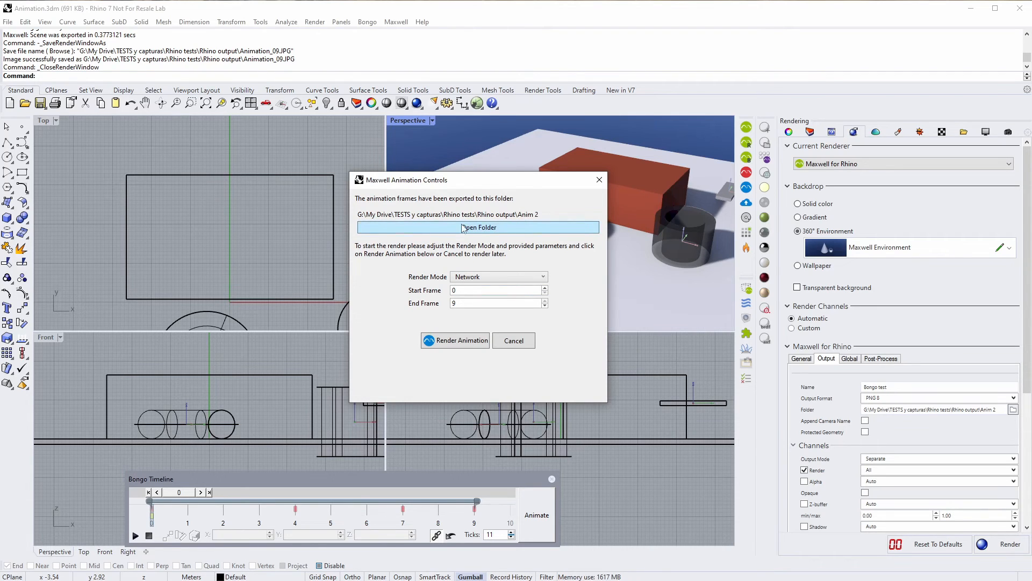
{"action": "left_click", "coordinate": [484, 228]}
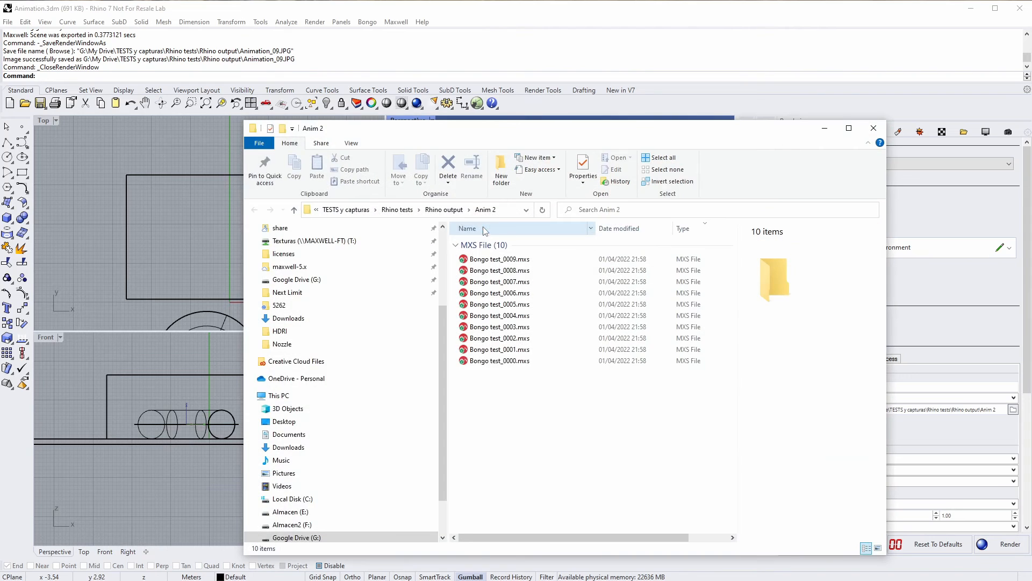
{"action": "left_click_drag", "start_coordinate": [600, 135], "coordinate": [528, 106]}
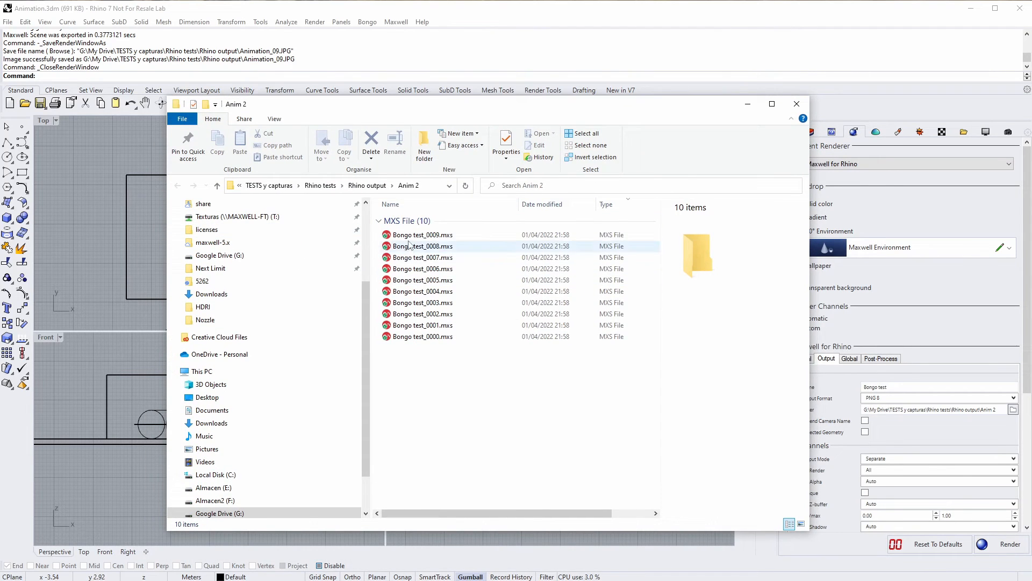
{"action": "left_click", "coordinate": [661, 10]}
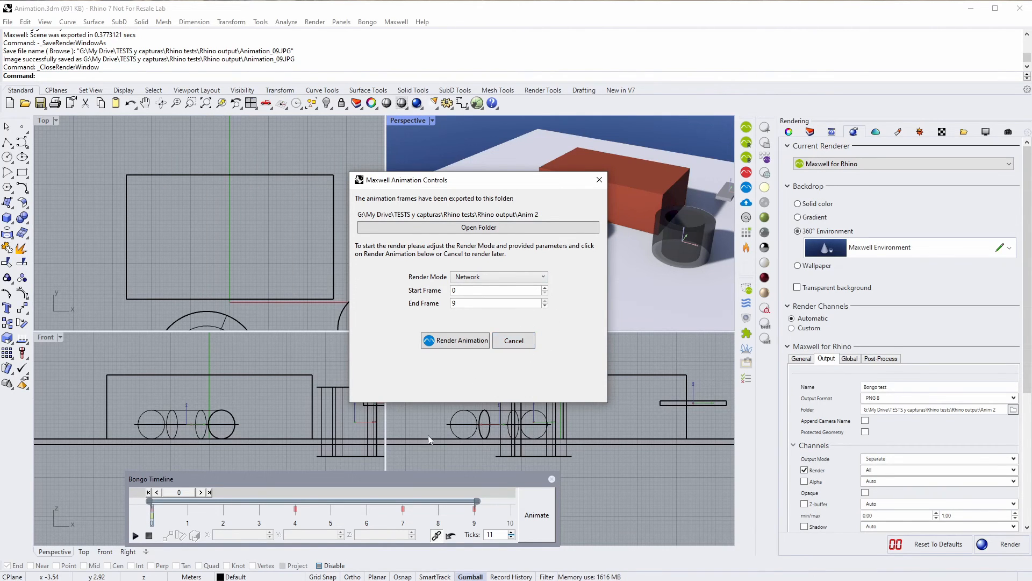
{"action": "left_click", "coordinate": [503, 227]}
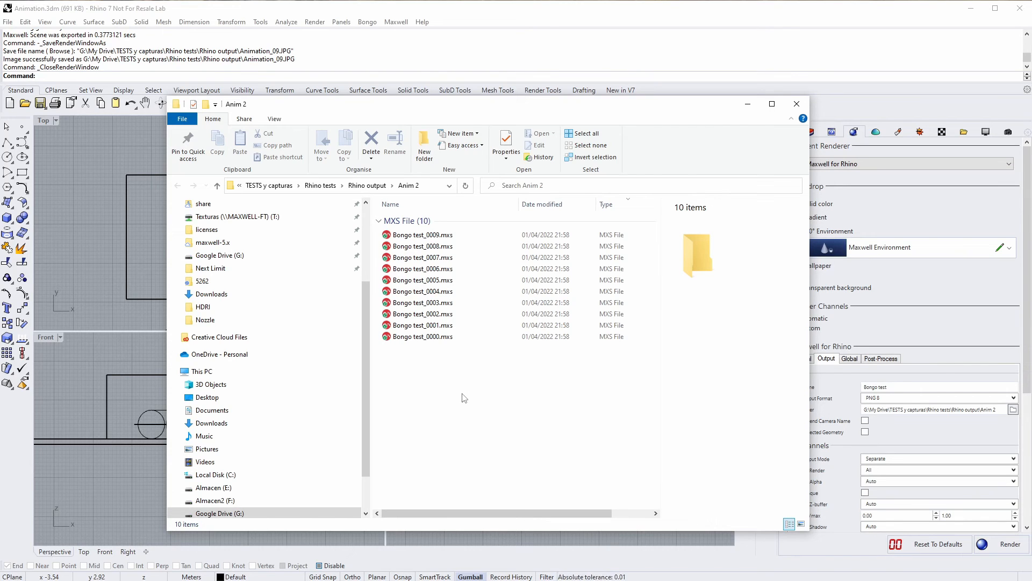
{"action": "left_click", "coordinate": [636, 23]}
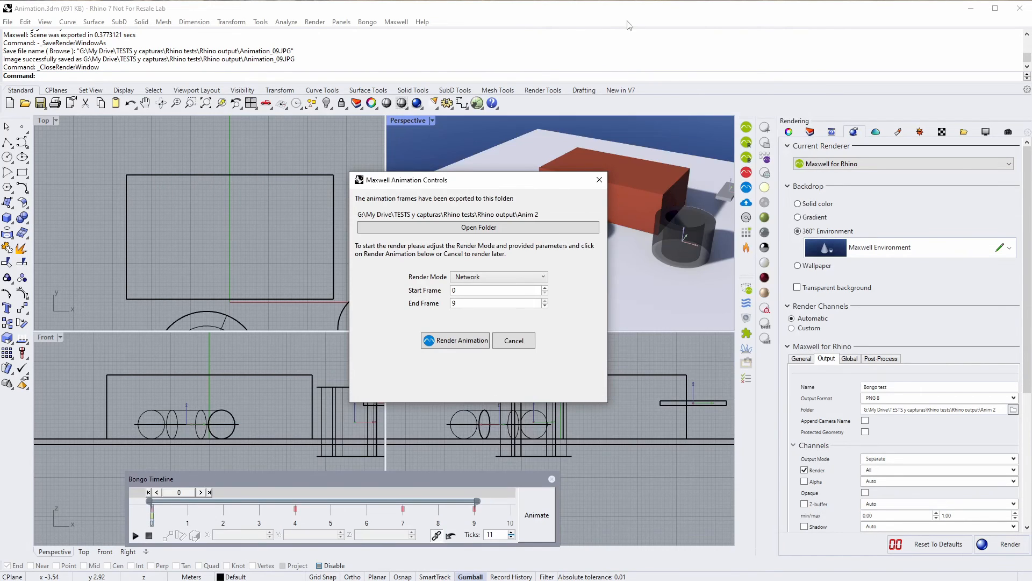
- Compare the Maxwell, Network and Cloud render modes, settling on local Maxwell
{"action": "left_click", "coordinate": [511, 277]}
{"action": "left_click", "coordinate": [466, 288]}
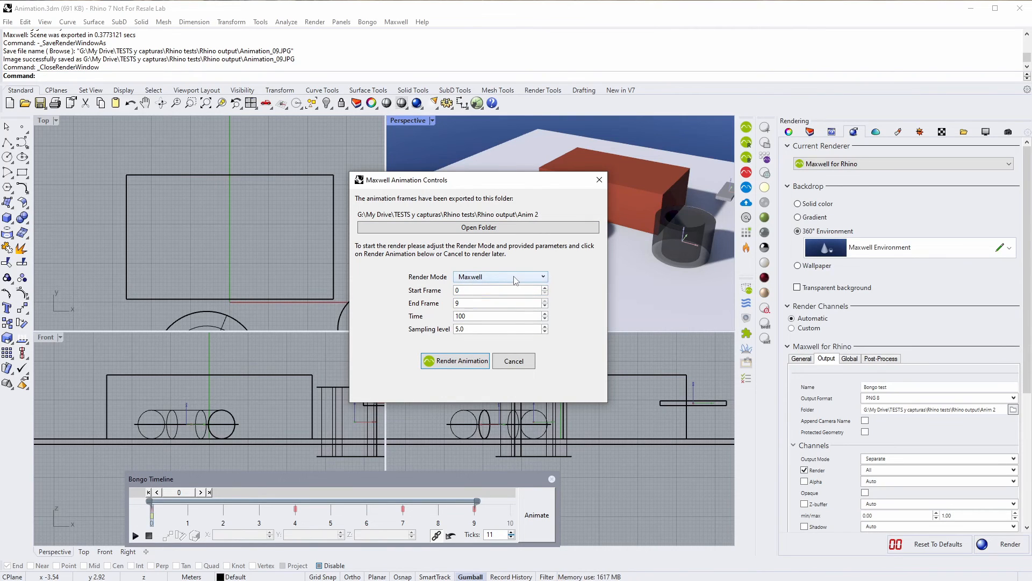
{"action": "left_click", "coordinate": [471, 281]}
{"action": "left_click", "coordinate": [472, 298]}
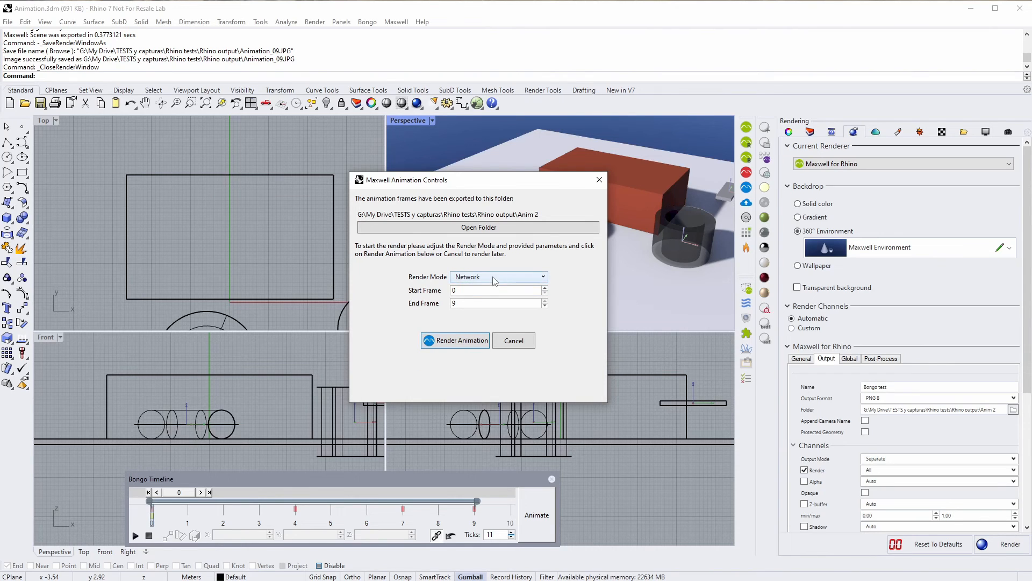
{"action": "left_click", "coordinate": [492, 278]}
{"action": "left_click", "coordinate": [479, 310]}
{"action": "left_click", "coordinate": [505, 278]}
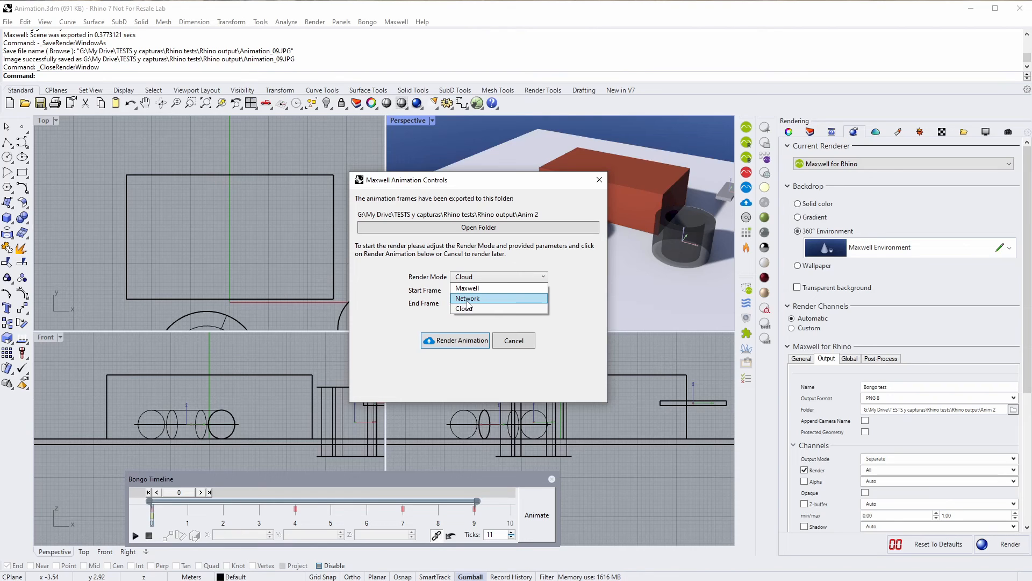
{"action": "left_click", "coordinate": [467, 299]}
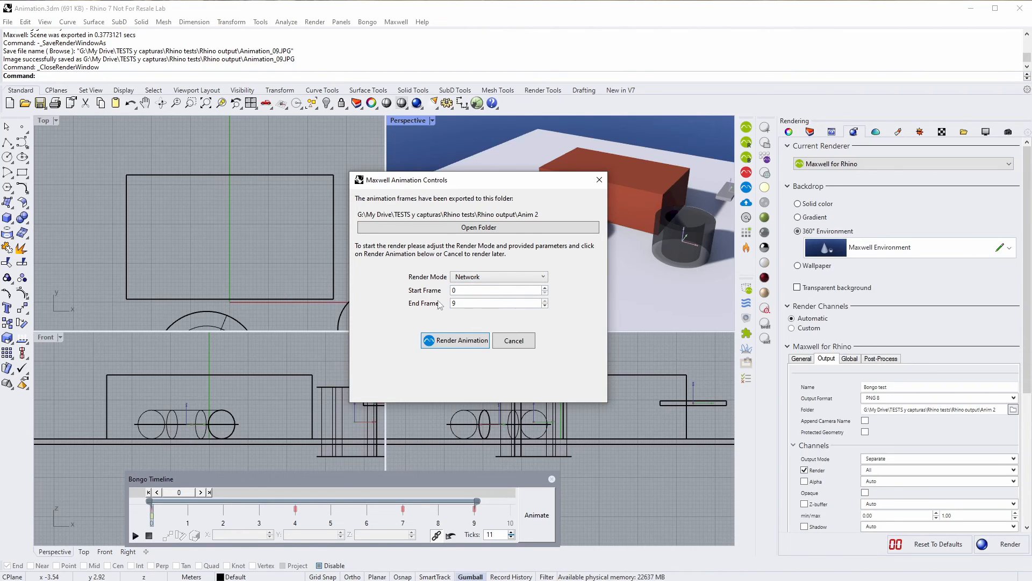
{"action": "left_click", "coordinate": [487, 279]}
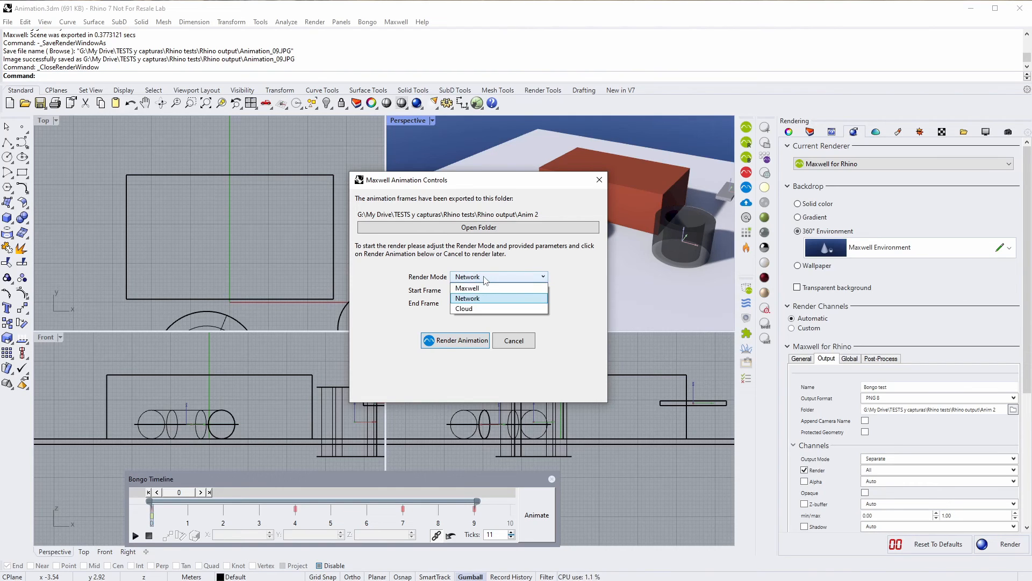
{"action": "left_click", "coordinate": [483, 290]}
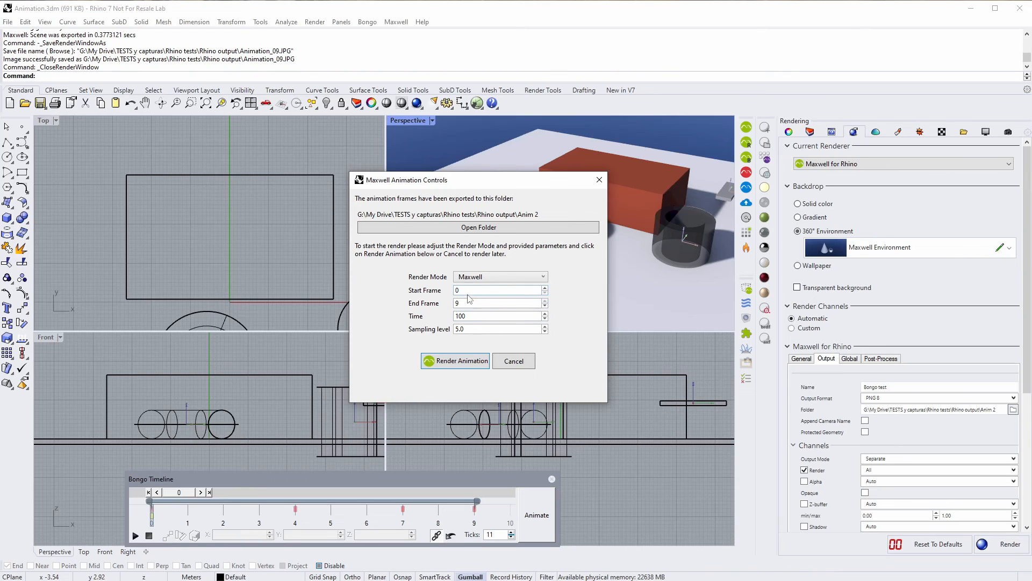
- Keep time 100 and sampling level 5.0, and render frames 0–9 in Maxwell Render
{"action": "double_click", "coordinate": [480, 318]}
{"action": "double_click", "coordinate": [471, 328]}
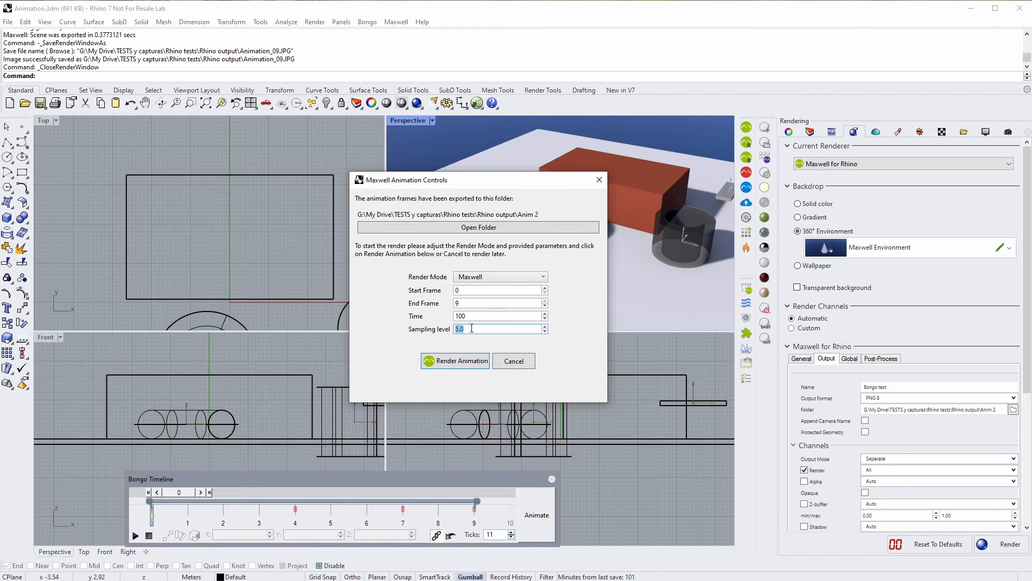
{"action": "left_click", "coordinate": [458, 362]}
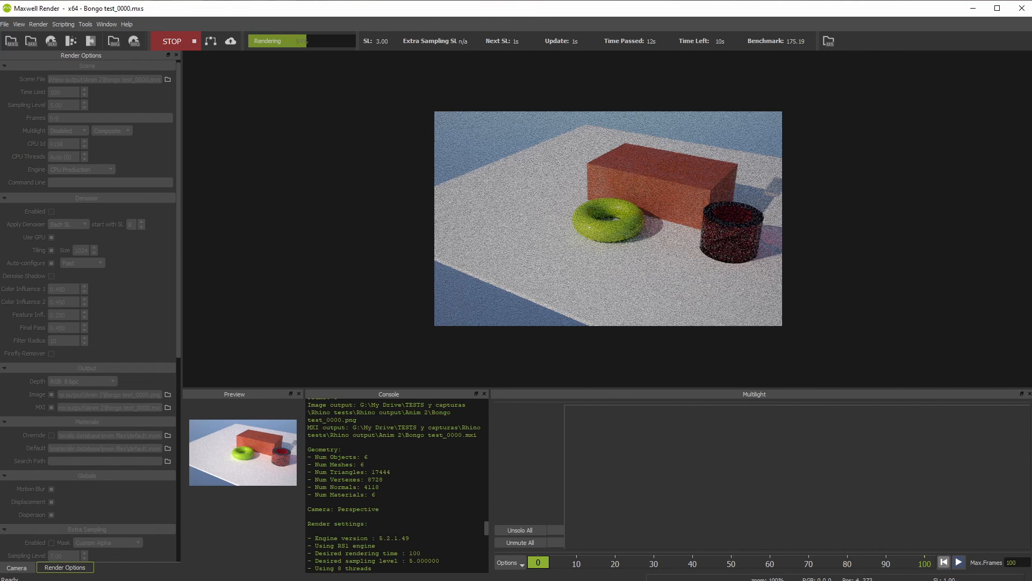
- Check the Anim 2 folder for the rendered PNG and MXI frames, then return to Rhino
{"action": "key", "text": "alt+Tab"}
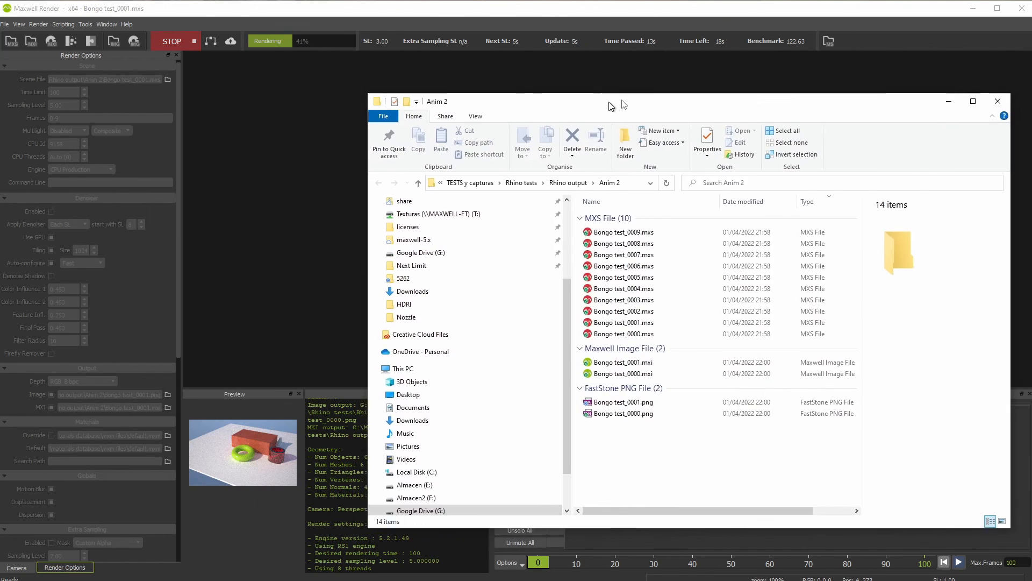
{"action": "left_click_drag", "start_coordinate": [407, 104], "coordinate": [598, 83]}
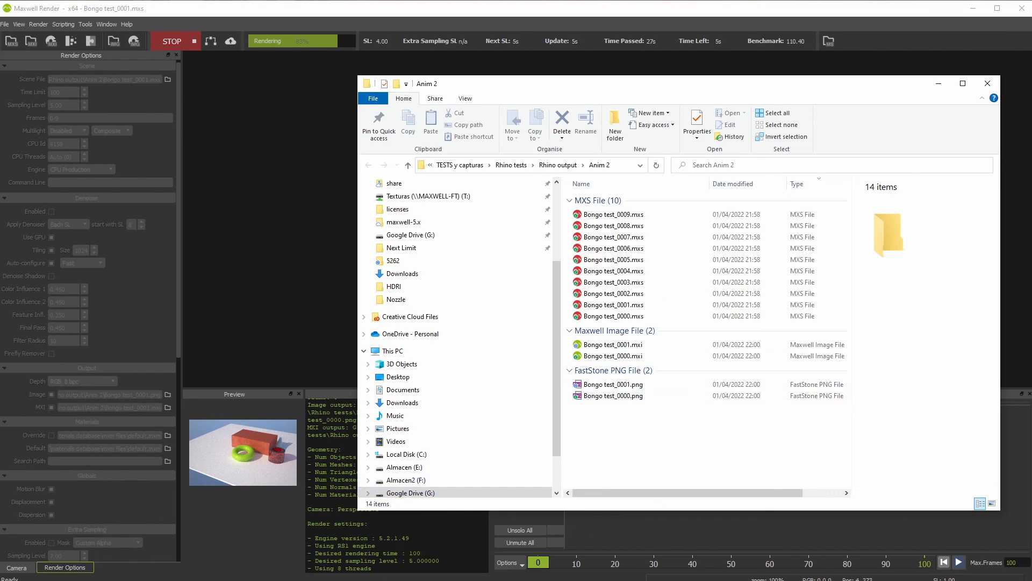
{"action": "key", "text": "alt+Tab"}
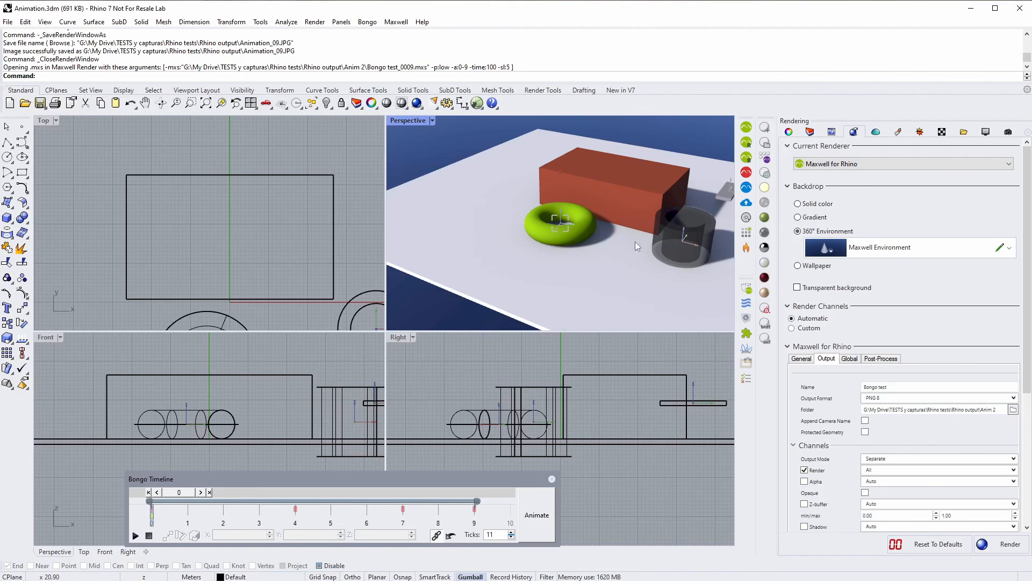